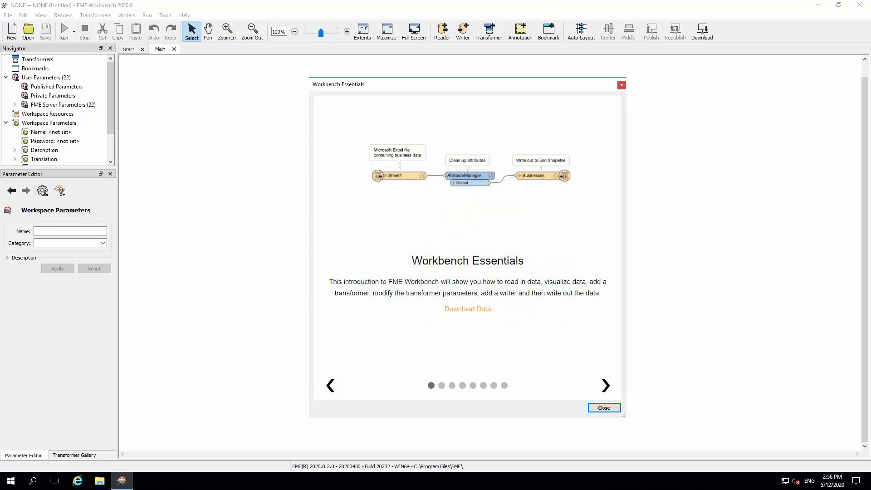
Close the Workbench Essentials introduction and review the Workbench page of FME Options
{"action": "left_click", "coordinate": [602, 408]}
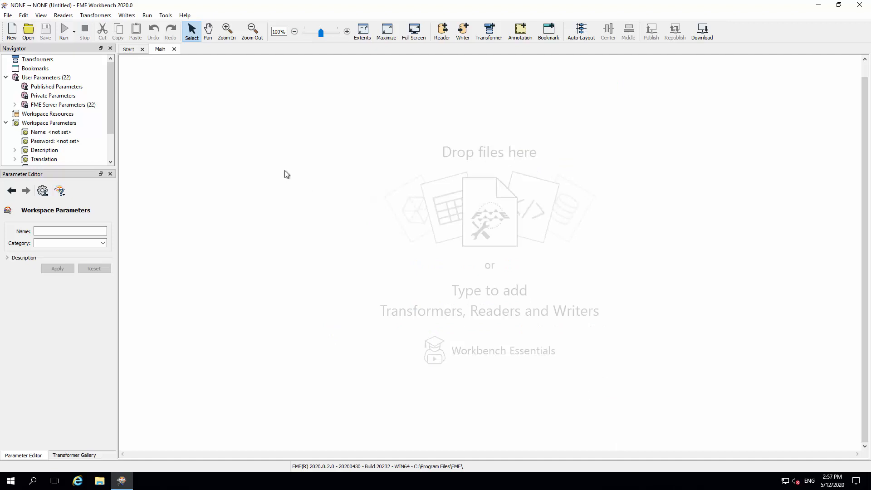
{"action": "left_click", "coordinate": [167, 16]}
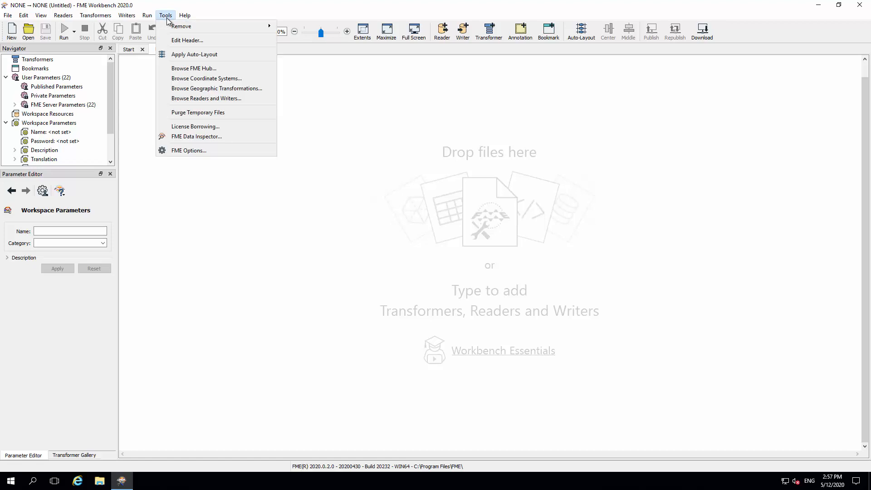
{"action": "left_click", "coordinate": [200, 156]}
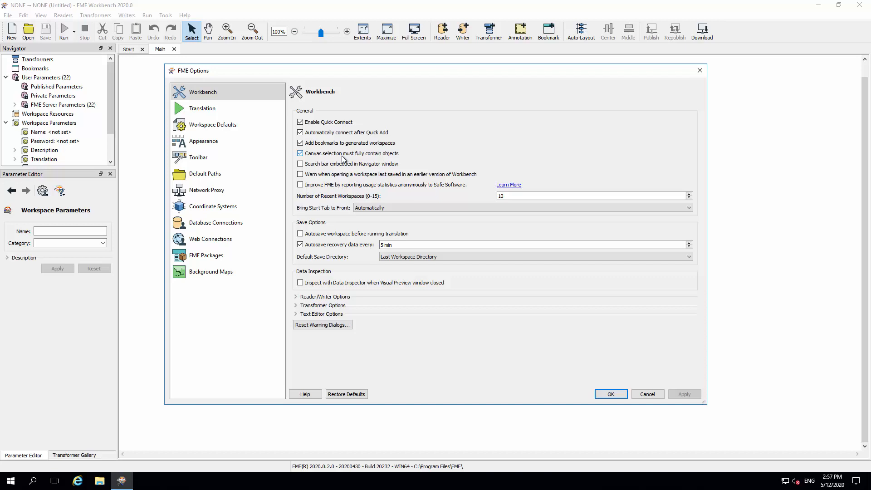
{"action": "left_click", "coordinate": [610, 394]}
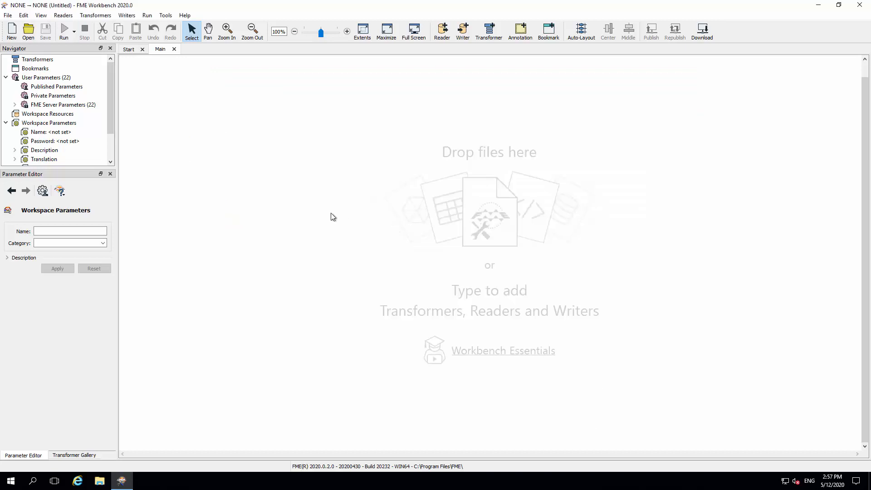
Add a Creator transformer and a Logger transformer connected to it on the empty canvas
{"action": "type", "text": "creat"}
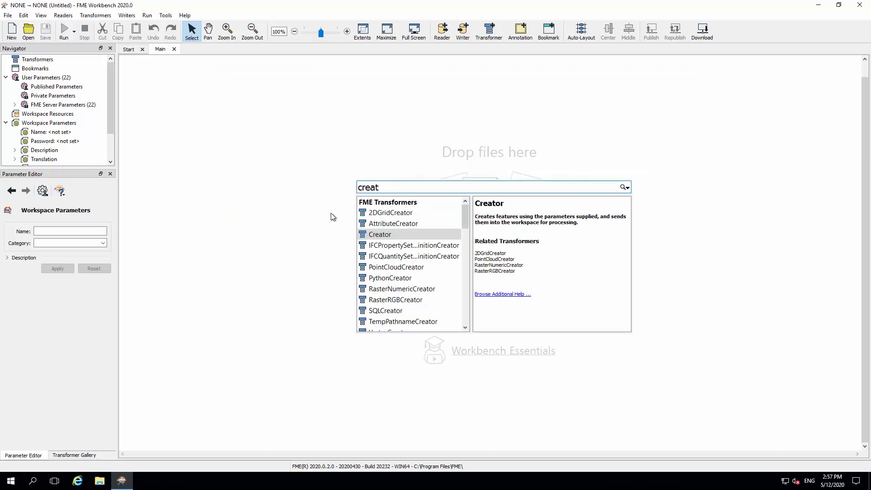
{"action": "key", "text": "Return"}
{"action": "type", "text": "logg"}
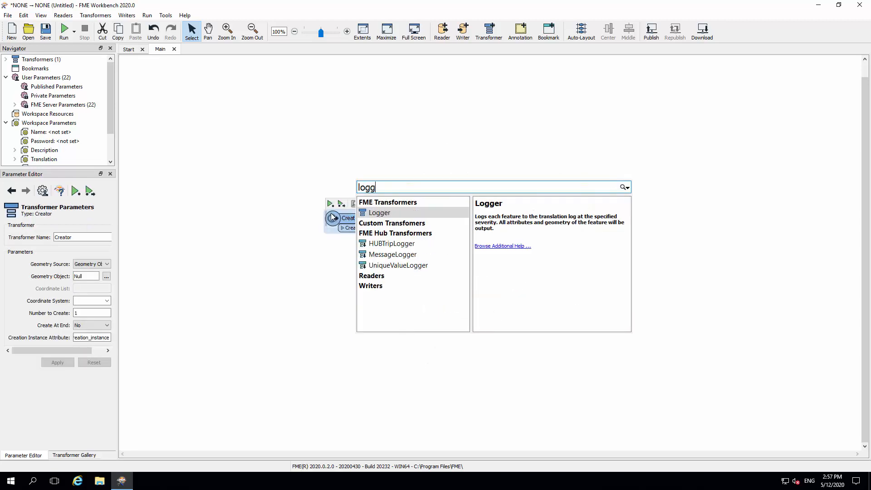
{"action": "key", "text": "Return"}
{"action": "left_click", "coordinate": [380, 117]}
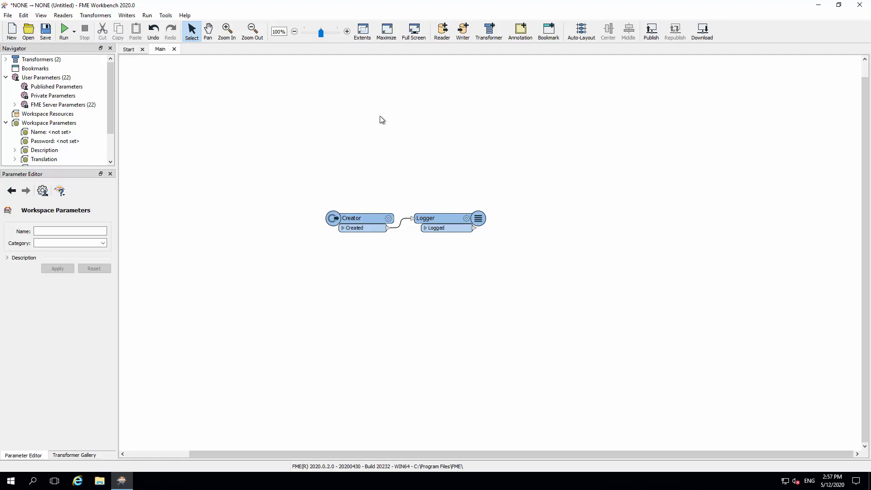
Test area selection on the canvas, first around both transformers and then around only the connection between Creator and Logger
{"action": "left_click_drag", "start_coordinate": [287, 112], "coordinate": [606, 353]}
{"action": "left_click", "coordinate": [422, 321]}
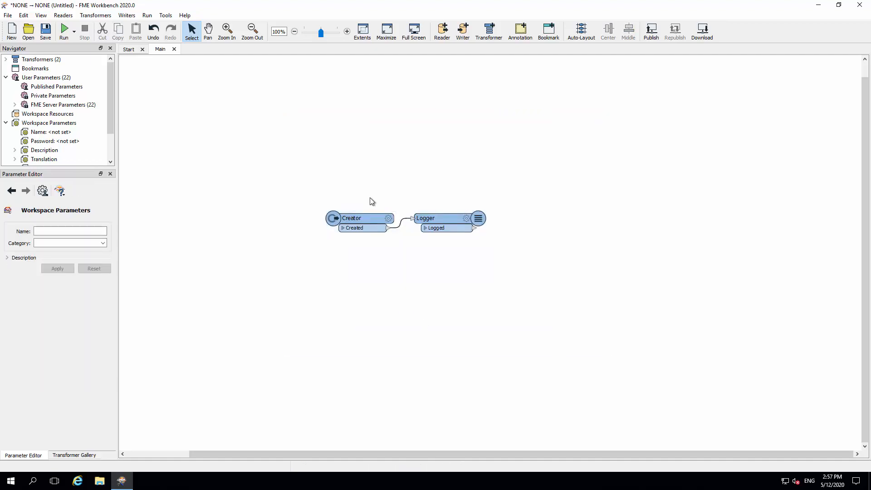
{"action": "left_click_drag", "start_coordinate": [369, 197], "coordinate": [440, 263]}
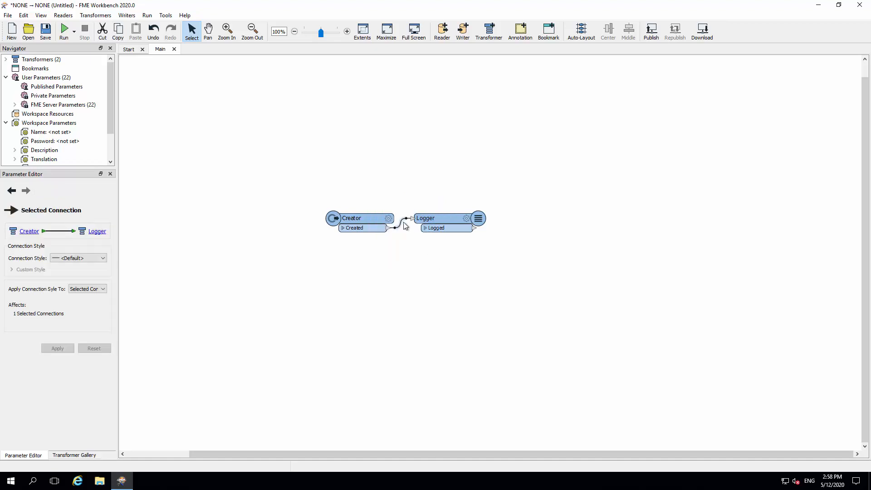
{"action": "left_click_drag", "start_coordinate": [377, 195], "coordinate": [440, 252]}
Turn off "Canvas selection must fully contain objects" in the Workbench page of FME Options
{"action": "left_click", "coordinate": [164, 15]}
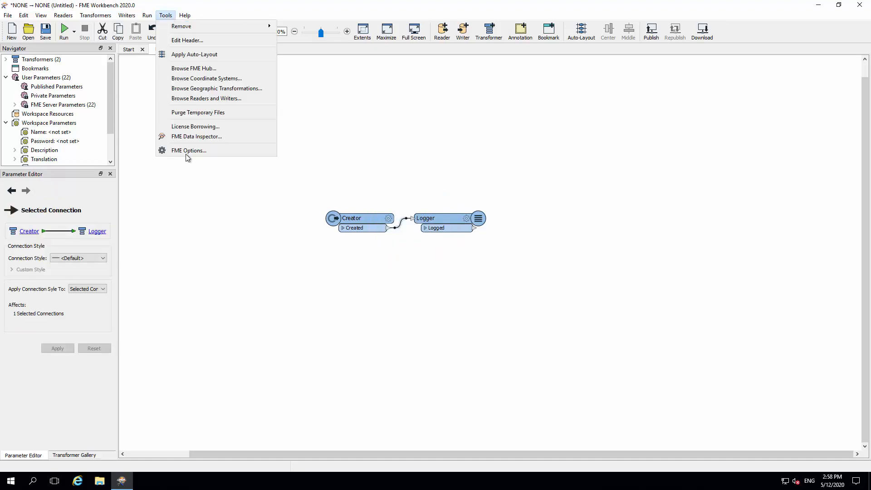
{"action": "left_click", "coordinate": [190, 153]}
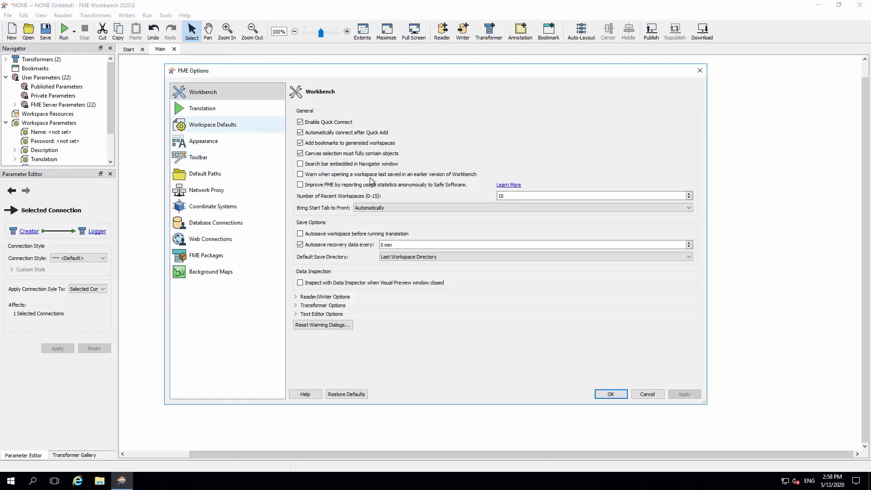
{"action": "left_click", "coordinate": [323, 154]}
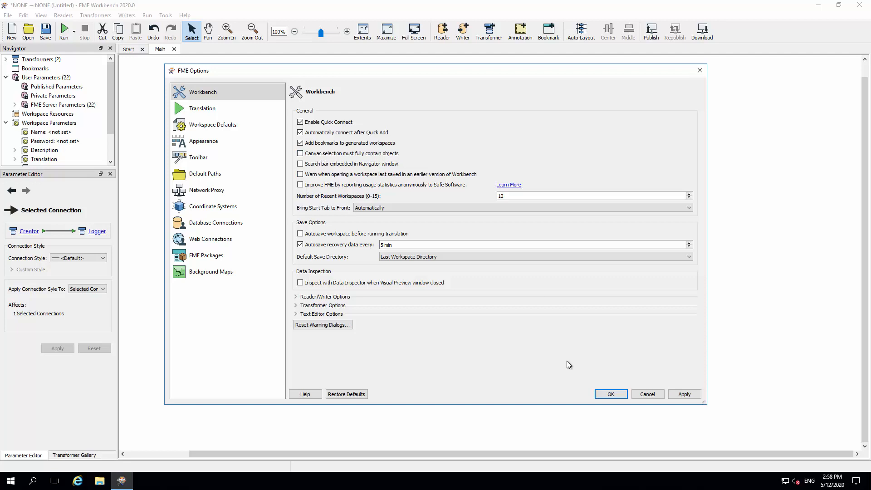
{"action": "left_click", "coordinate": [606, 396]}
Test area selection with boxes that only partly cover Creator and Logger, try one around both, and clear the selection
{"action": "left_click", "coordinate": [375, 203]}
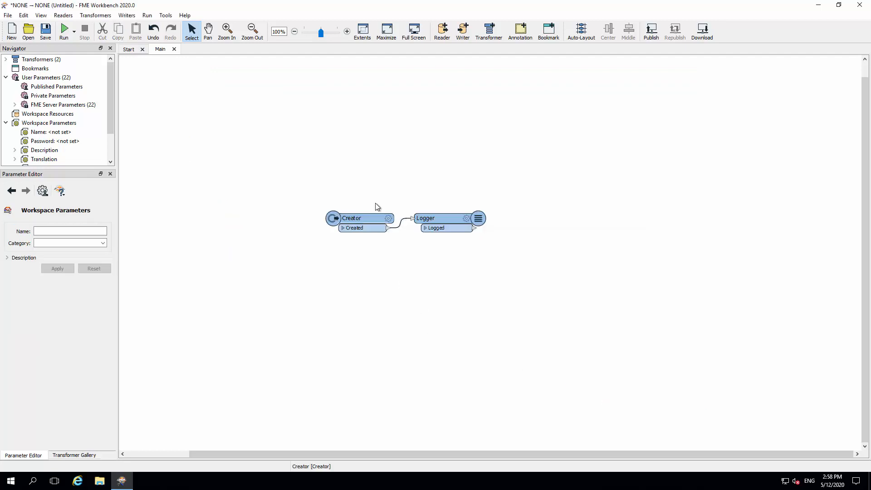
{"action": "left_click_drag", "start_coordinate": [372, 200], "coordinate": [436, 248]}
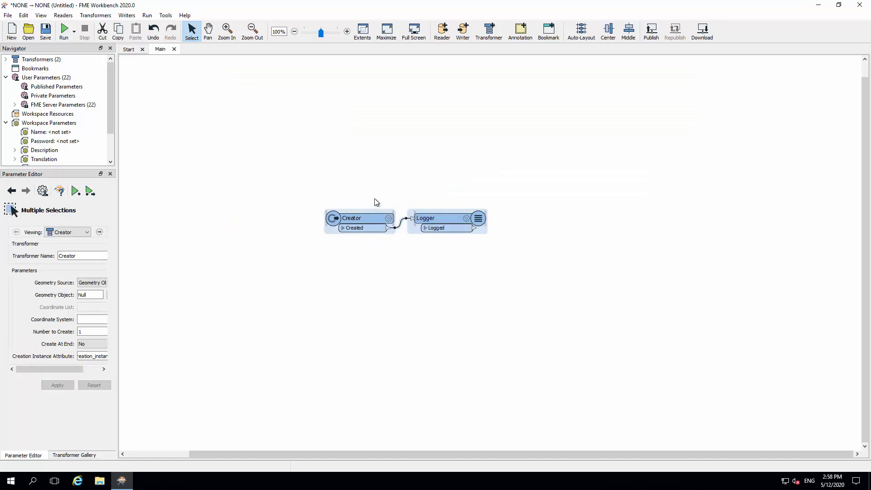
{"action": "left_click_drag", "start_coordinate": [373, 192], "coordinate": [436, 250]}
{"action": "left_click_drag", "start_coordinate": [272, 139], "coordinate": [538, 284]}
{"action": "left_click", "coordinate": [421, 301]}
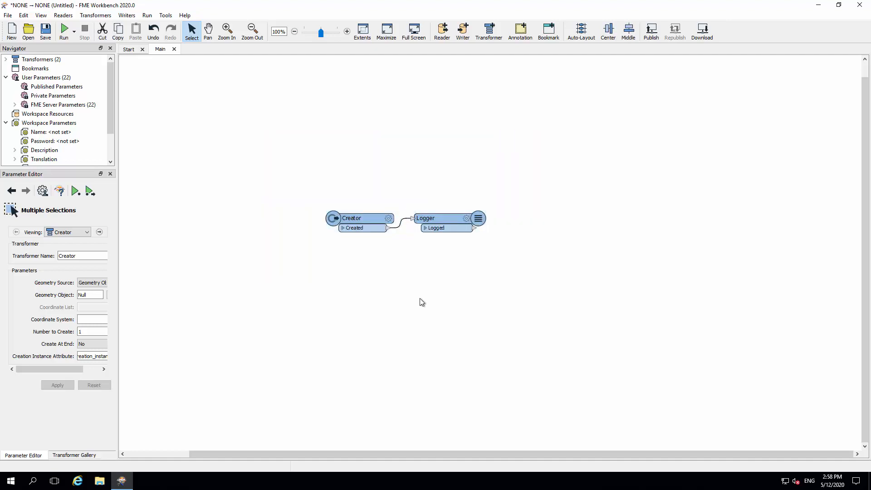
Set the Number of Recent Workspaces to 15 in the Workbench page of FME Options
{"action": "left_click", "coordinate": [165, 15]}
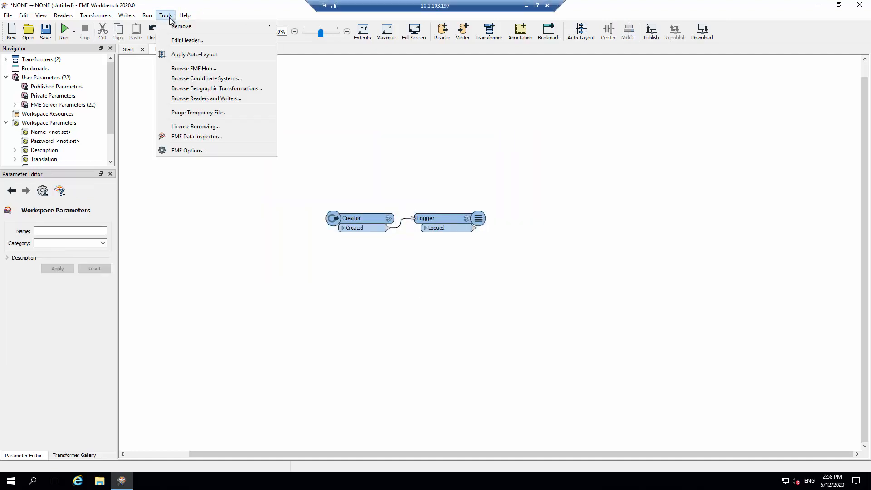
{"action": "left_click", "coordinate": [183, 151]}
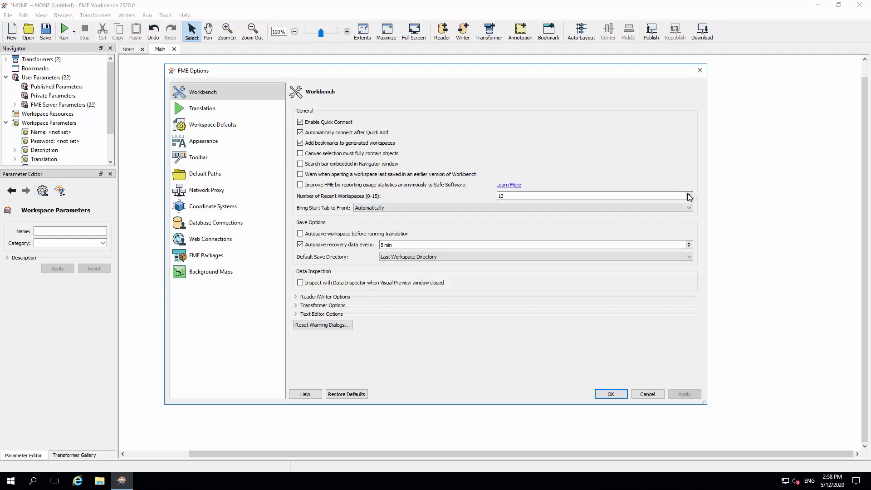
{"action": "left_click", "coordinate": [689, 194]}
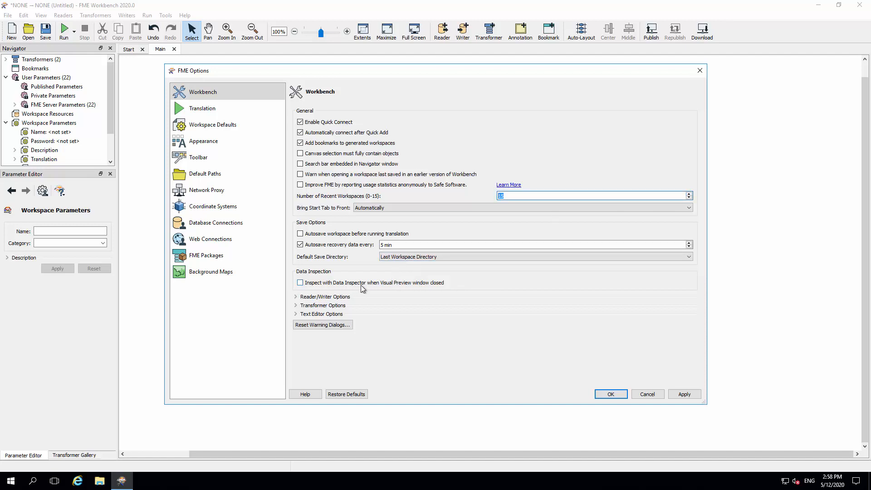
Review the Reader/Writer Options, enable "Display transformer version" and "Display linked transformer file name" in Transformer Options, and confirm the settings
{"action": "left_click", "coordinate": [326, 297]}
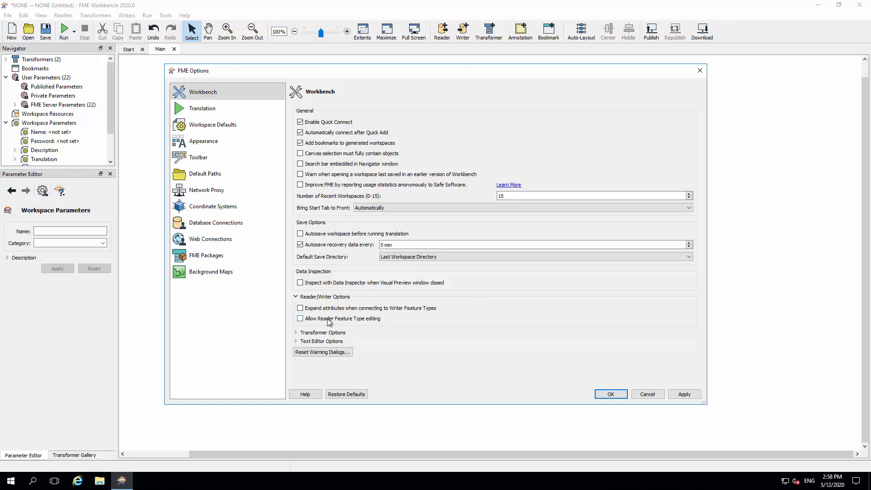
{"action": "left_click", "coordinate": [296, 297]}
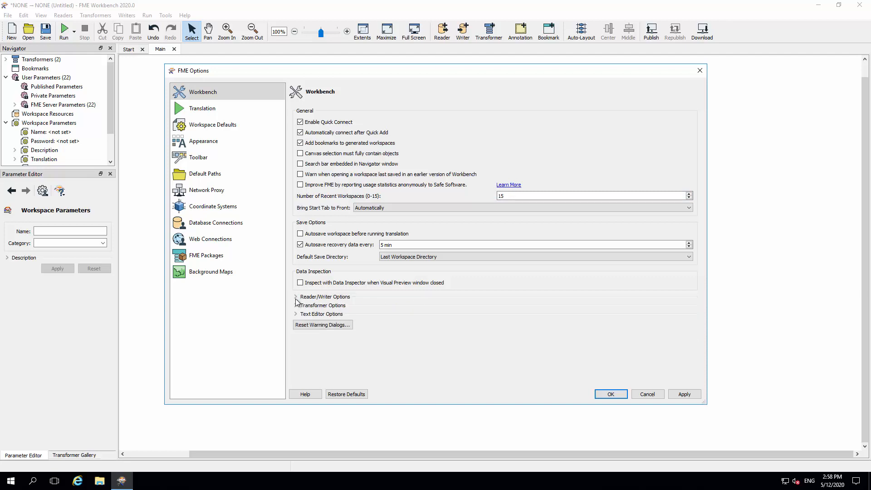
{"action": "left_click", "coordinate": [296, 306]}
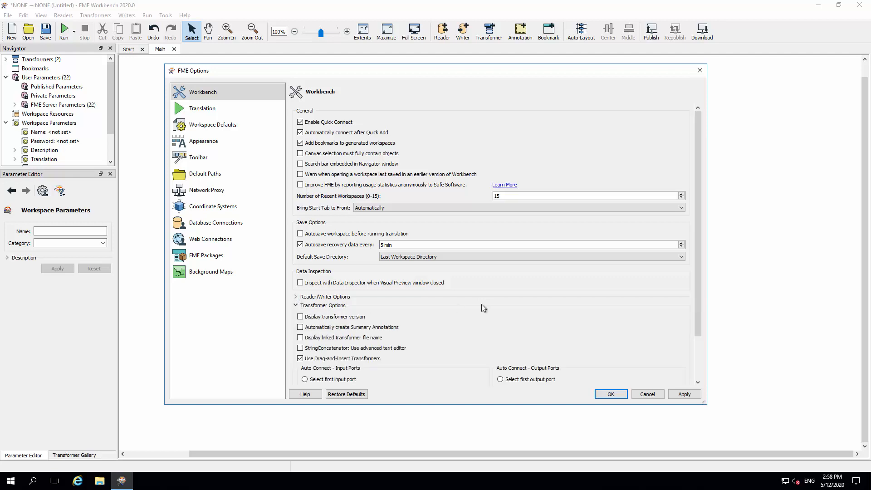
{"action": "scroll", "coordinate": [481, 304], "scroll_direction": "down", "scroll_amount": 2}
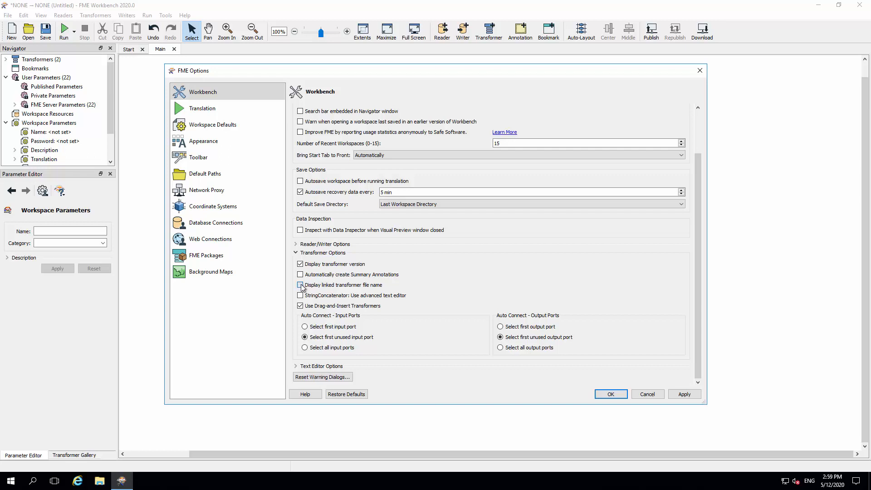
{"action": "left_click", "coordinate": [301, 285]}
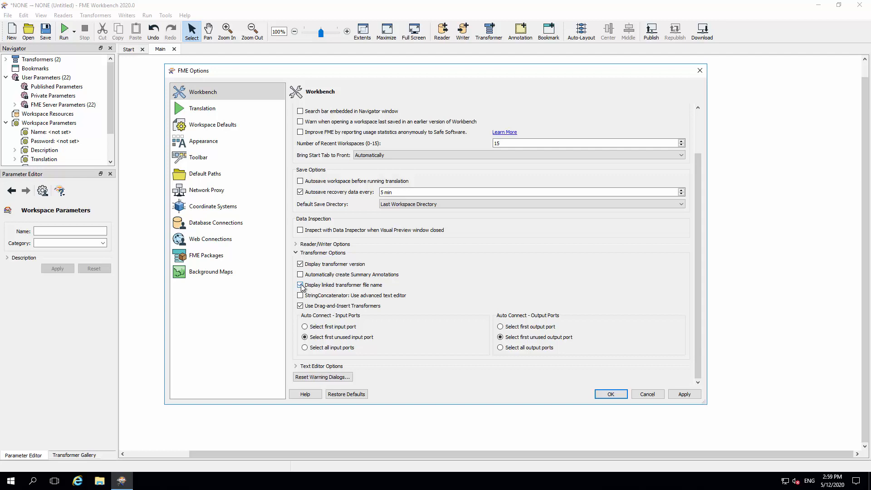
{"action": "left_click", "coordinate": [604, 393]}
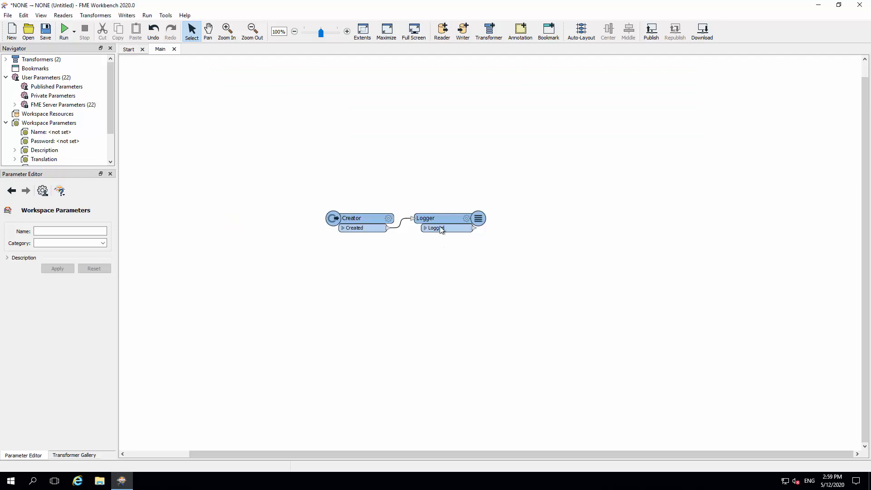
Reopen FME Options and enable "StringConcatenator: Use advanced text editor" in the Transformer Options
{"action": "mouse_move", "coordinate": [442, 226]}
{"action": "left_click", "coordinate": [163, 16]}
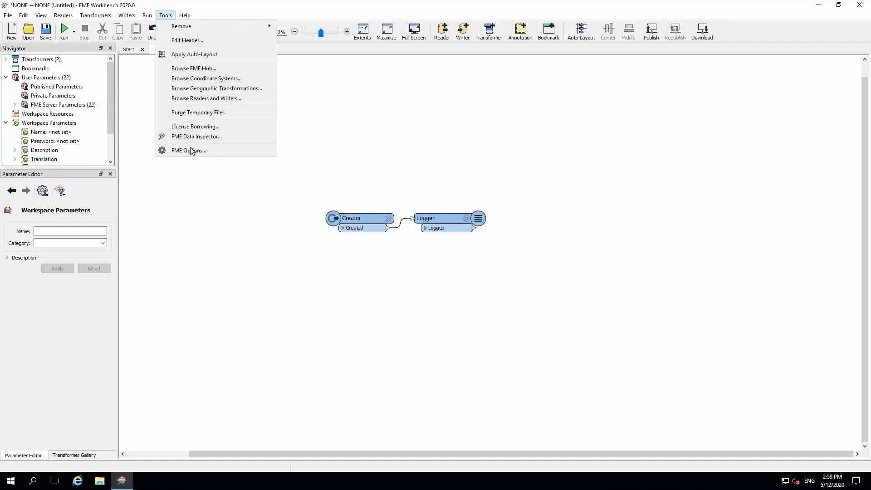
{"action": "left_click", "coordinate": [189, 152]}
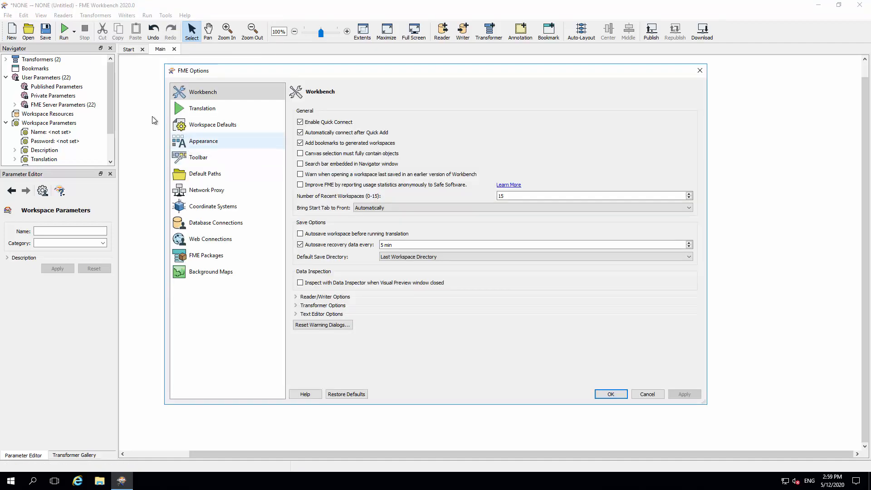
{"action": "left_click", "coordinate": [316, 307]}
{"action": "scroll", "coordinate": [455, 309], "scroll_direction": "down", "scroll_amount": 2}
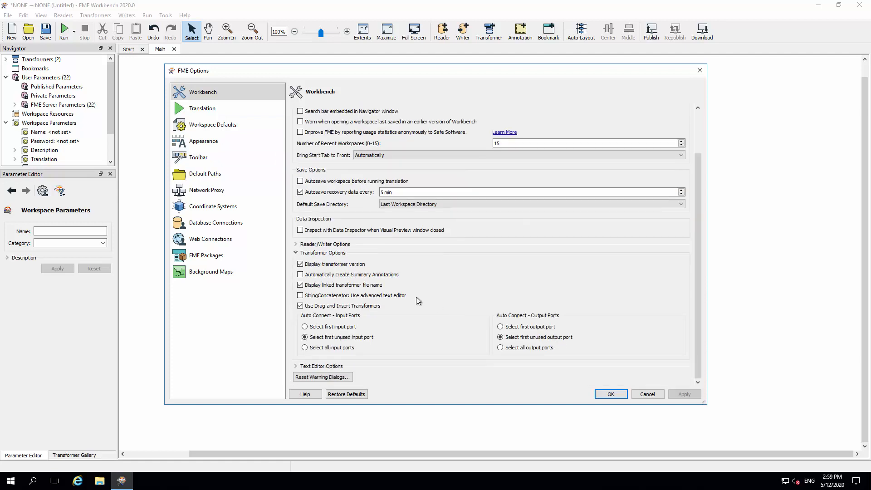
{"action": "left_click", "coordinate": [381, 296]}
Expand the Text Editor Options for review and go to the Translation page, saving the Workbench page changes
{"action": "left_click", "coordinate": [332, 255]}
{"action": "left_click", "coordinate": [330, 314]}
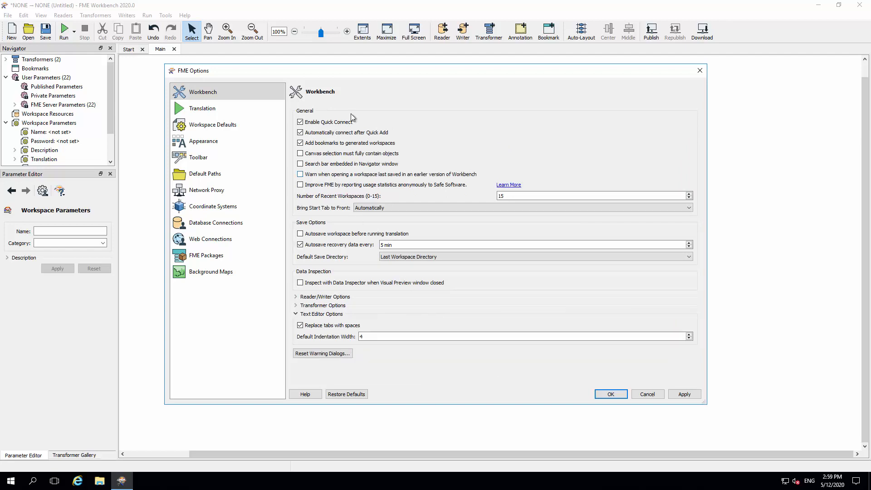
{"action": "left_click", "coordinate": [196, 112]}
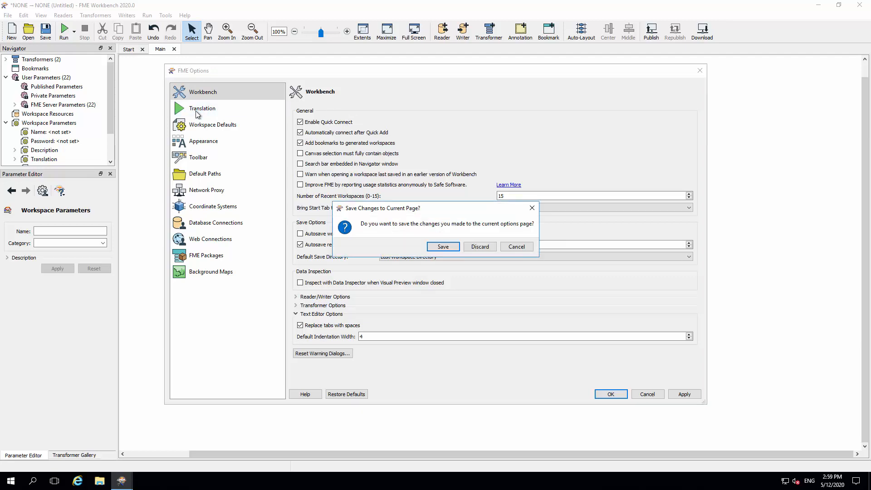
{"action": "left_click", "coordinate": [441, 247]}
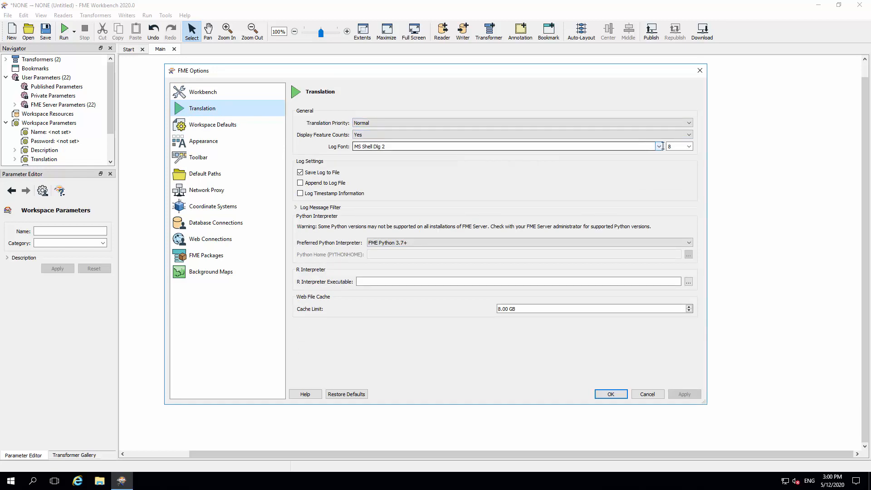
Set the translation log font size to 14, enable Log Timestamp Information, review the Log Message Filter, and apply the changes
{"action": "left_click", "coordinate": [689, 147]}
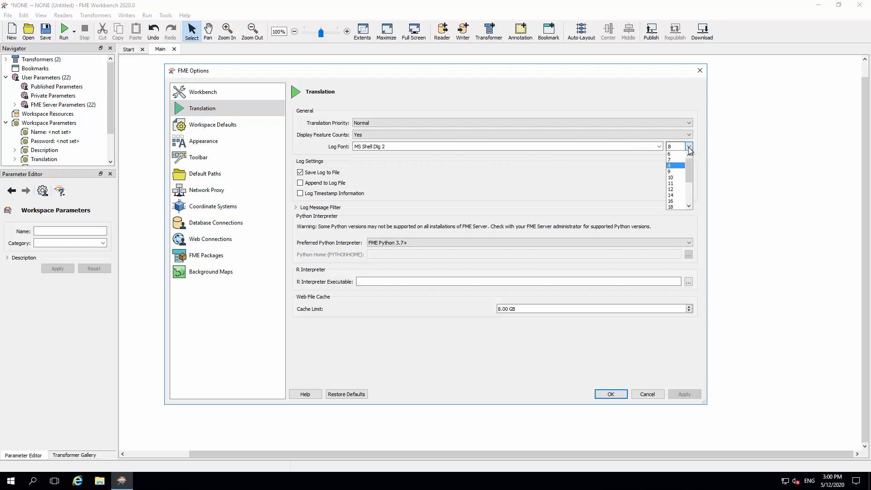
{"action": "left_click", "coordinate": [678, 195]}
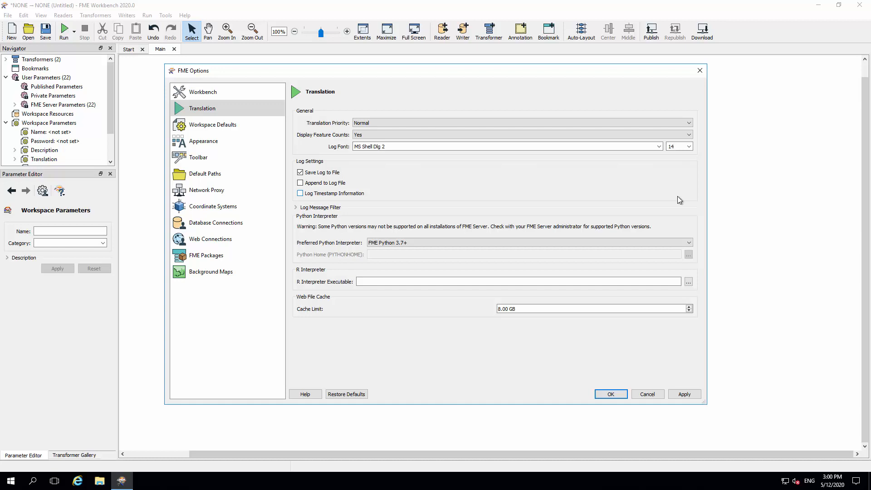
{"action": "left_click", "coordinate": [320, 199]}
{"action": "left_click", "coordinate": [308, 208]}
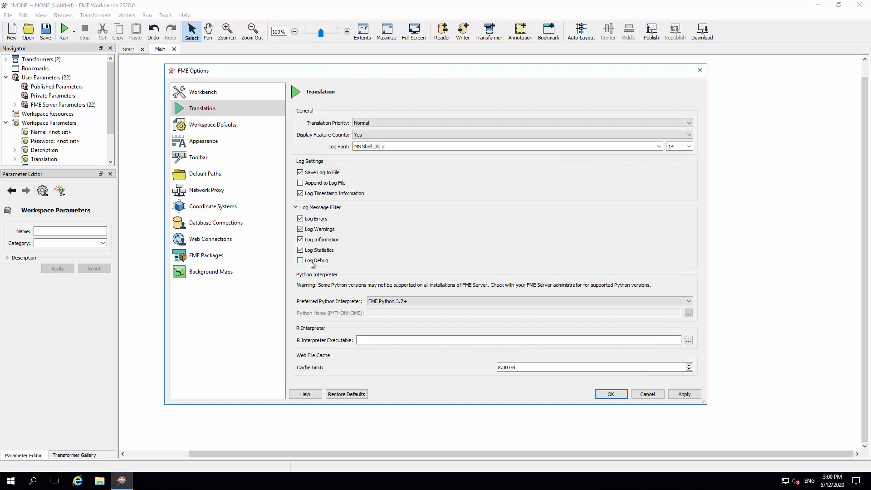
{"action": "left_click", "coordinate": [297, 208]}
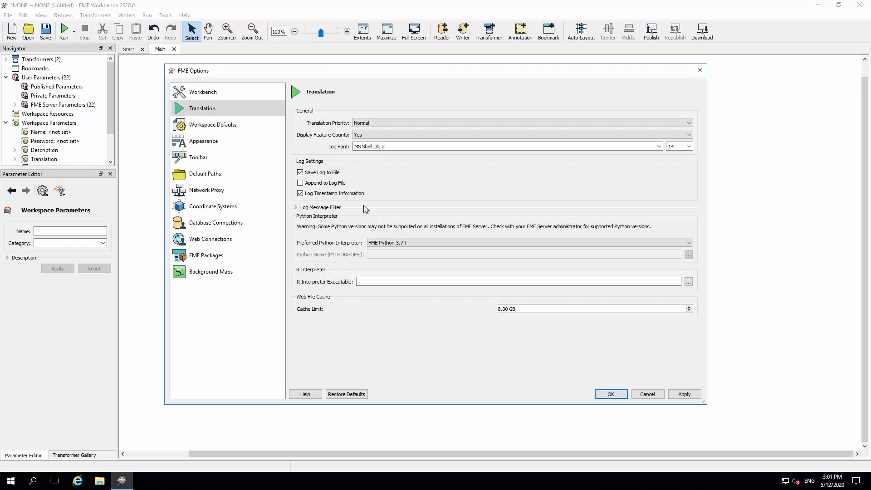
{"action": "left_click", "coordinate": [687, 398]}
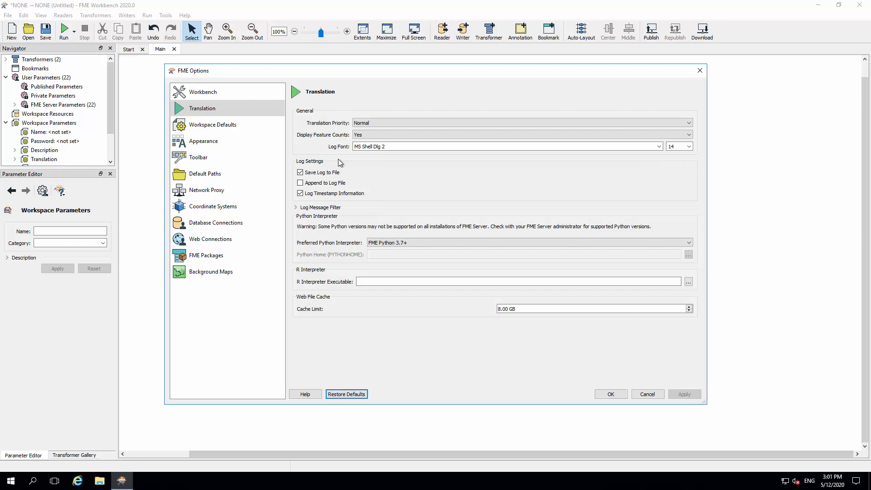
Review the Workspace Defaults page, set Text Size Calculation to Include Attributes in the Appearance options, and confirm the settings
{"action": "left_click", "coordinate": [203, 127]}
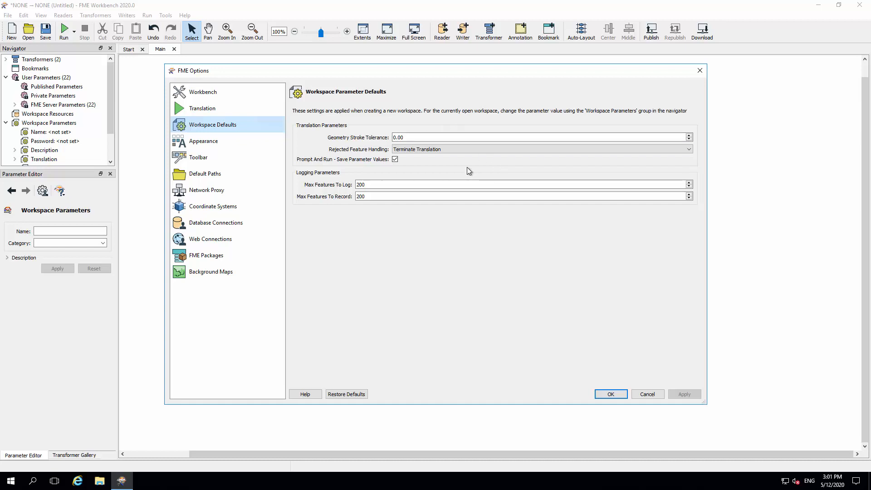
{"action": "left_click", "coordinate": [210, 142]}
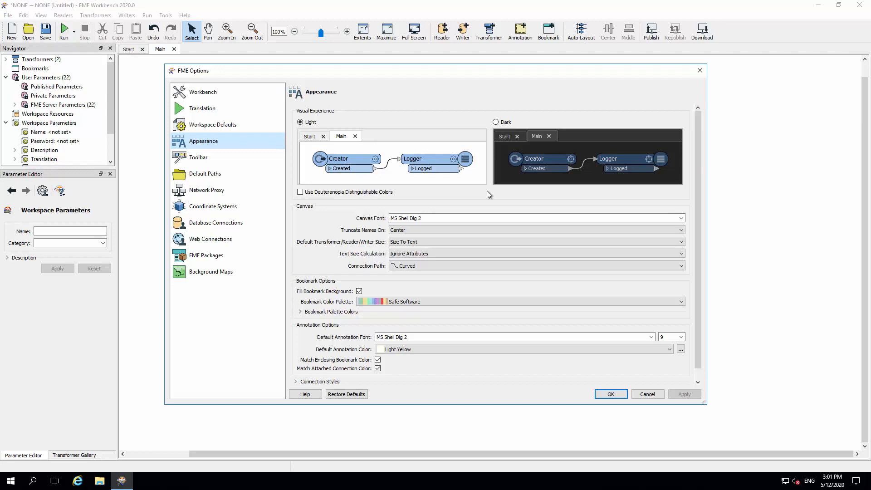
{"action": "scroll", "coordinate": [488, 194], "scroll_direction": "down", "scroll_amount": 1}
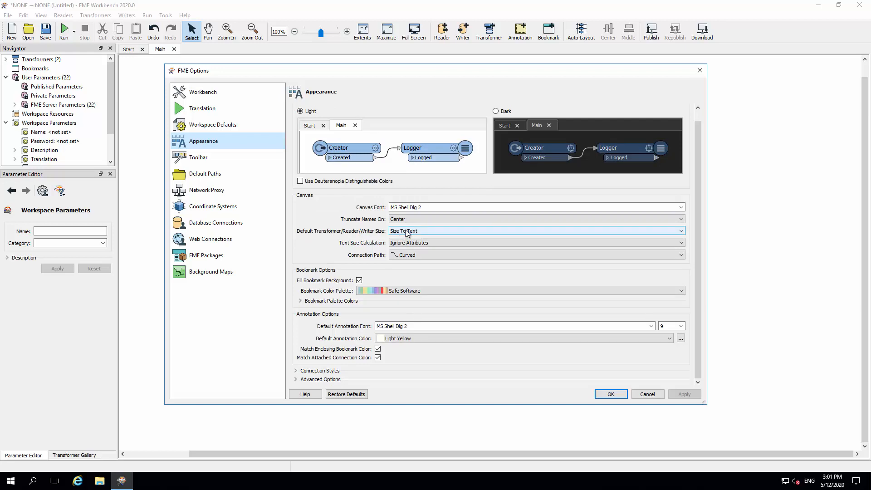
{"action": "left_click", "coordinate": [443, 232]}
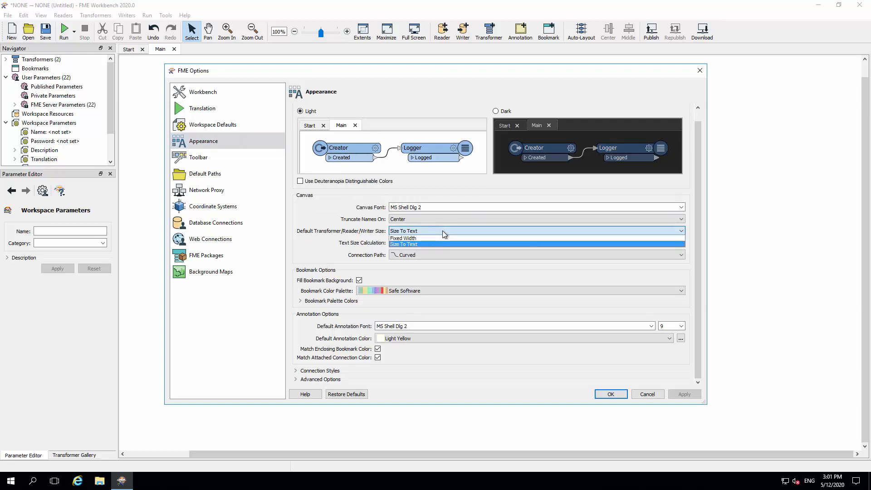
{"action": "left_click", "coordinate": [442, 230]}
{"action": "left_click", "coordinate": [426, 242]}
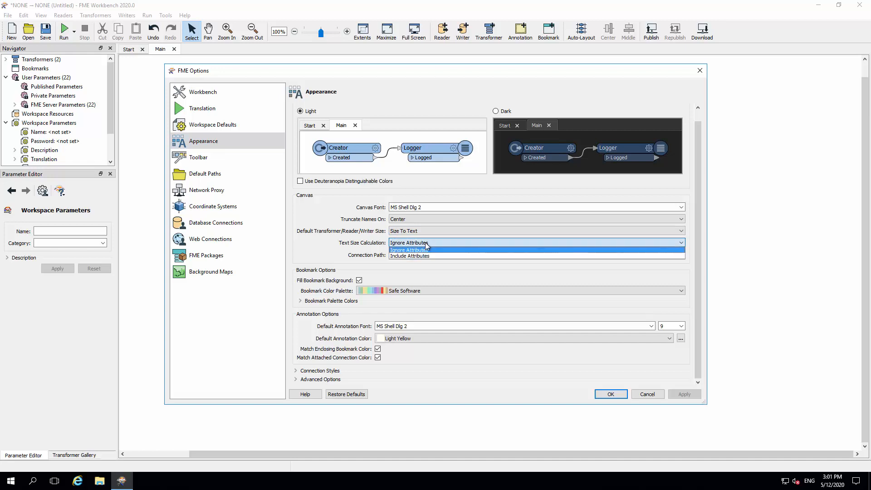
{"action": "left_click", "coordinate": [417, 257]}
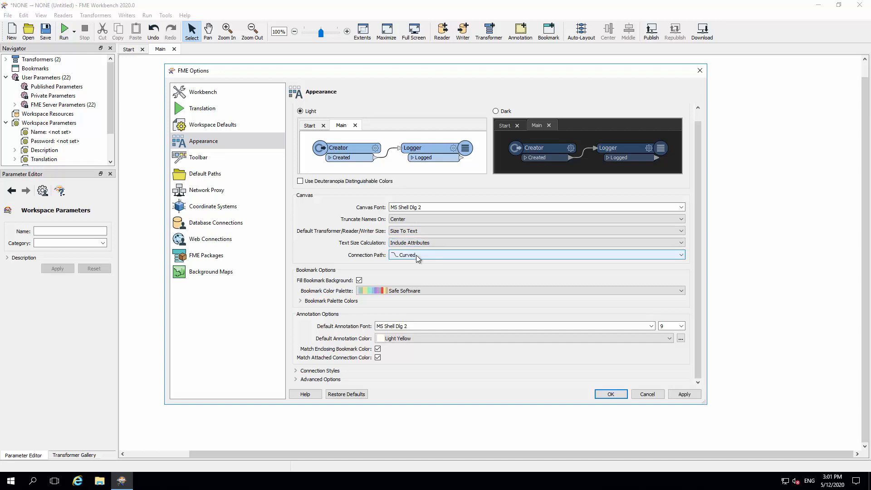
{"action": "left_click", "coordinate": [610, 394]}
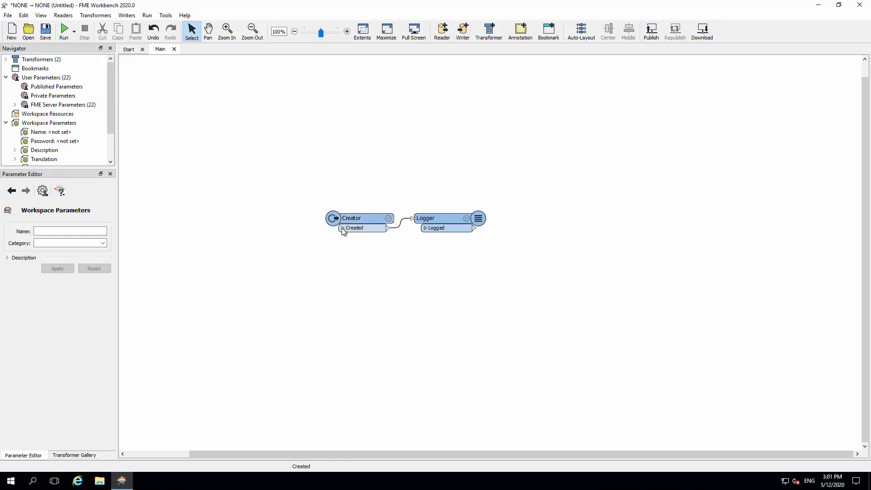
Expand the attributes of the Creator's Created port and move the Logger farther away from the Creator
{"action": "left_click", "coordinate": [342, 228]}
{"action": "left_click_drag", "start_coordinate": [447, 218], "coordinate": [574, 218]}
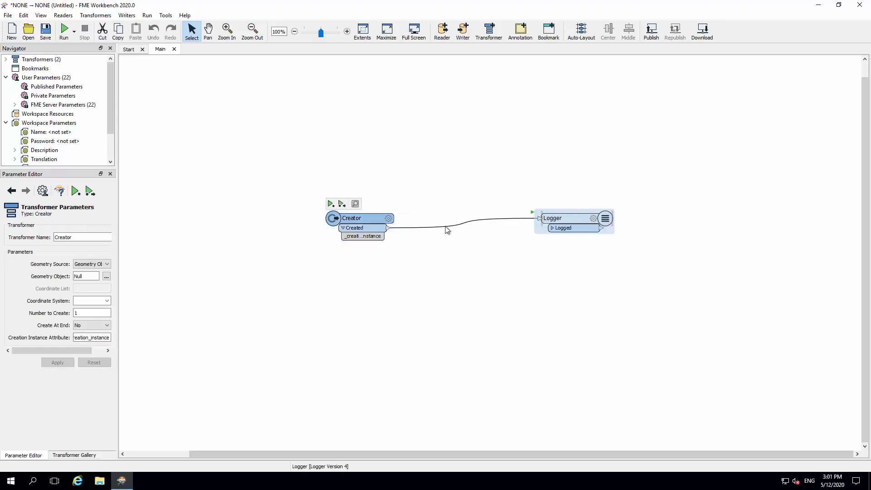
Add a second Creator transformer to the canvas and place it below the first Creator
{"action": "left_click", "coordinate": [406, 282]}
{"action": "type", "text": "cret"}
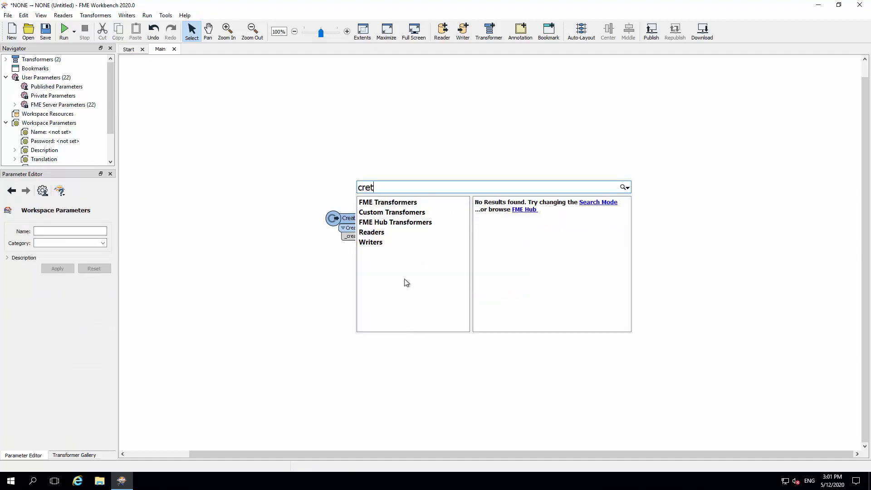
{"action": "key", "text": "BackSpace"}
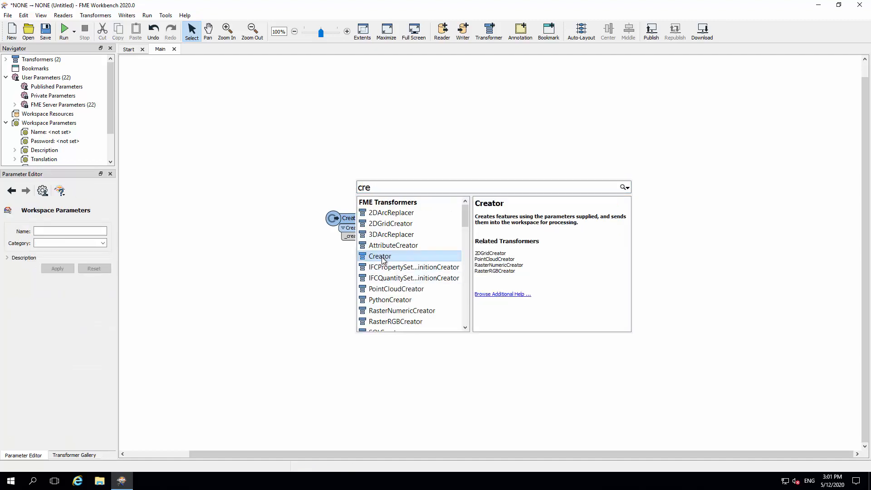
{"action": "key", "text": "Return"}
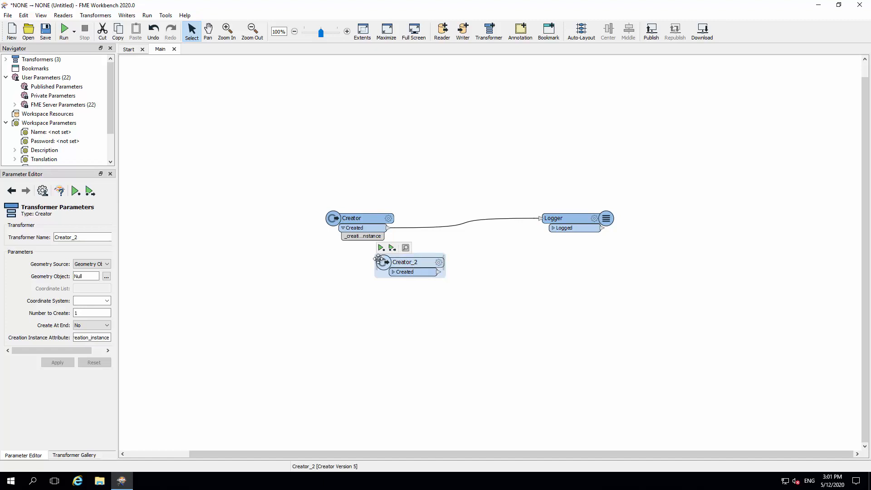
{"action": "left_click_drag", "start_coordinate": [412, 262], "coordinate": [368, 258]}
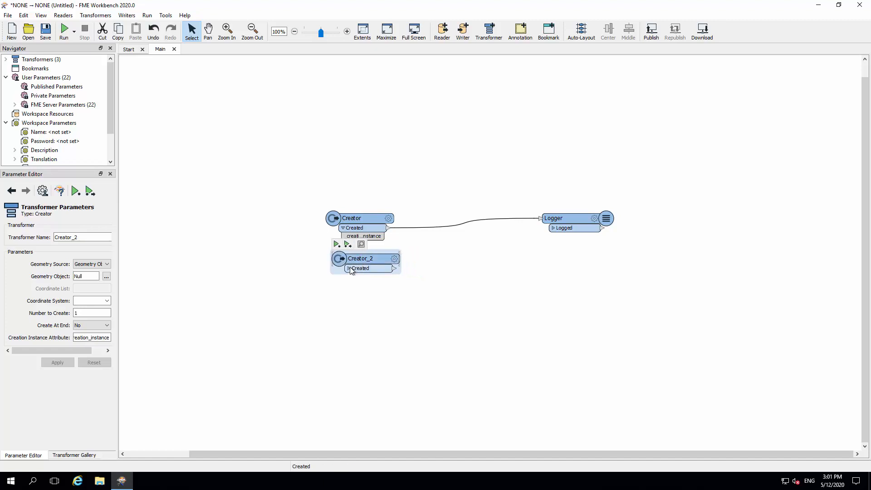
Expand the second Creator's Created port, resize the transformer to fit its attribute name, and align it beneath the first Creator
{"action": "left_click", "coordinate": [349, 268]}
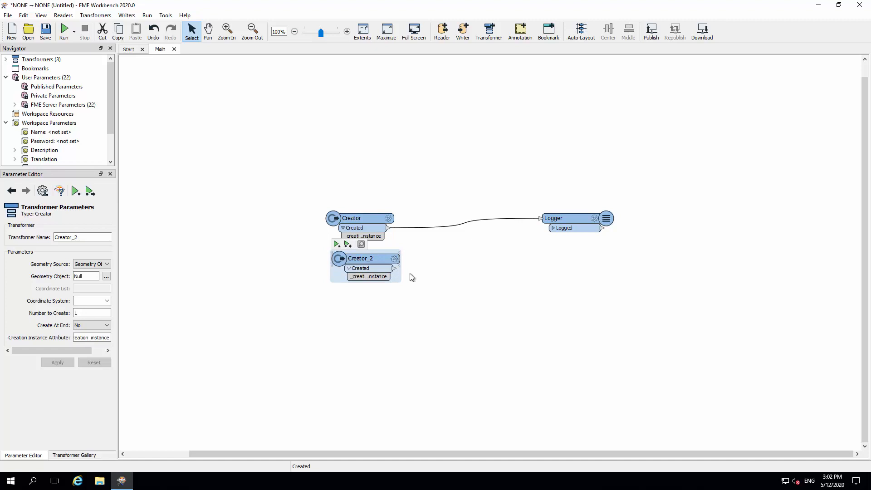
{"action": "double_click", "coordinate": [399, 253]}
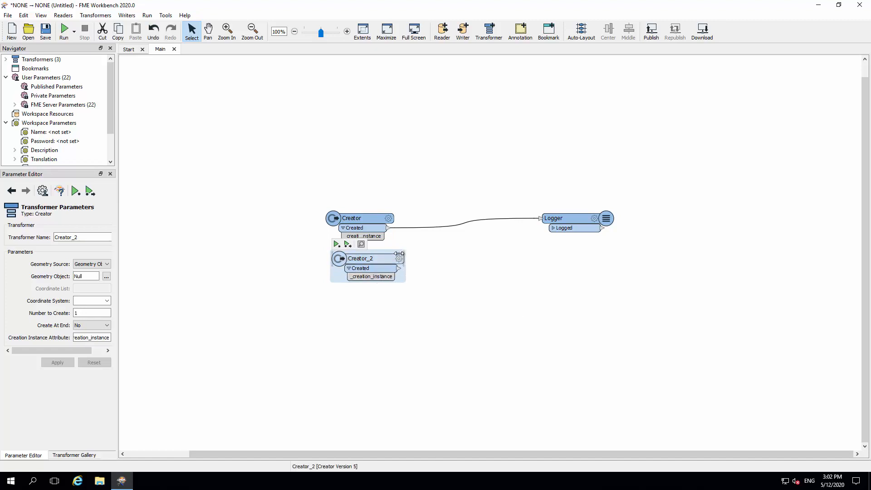
{"action": "left_click_drag", "start_coordinate": [368, 259], "coordinate": [361, 257]}
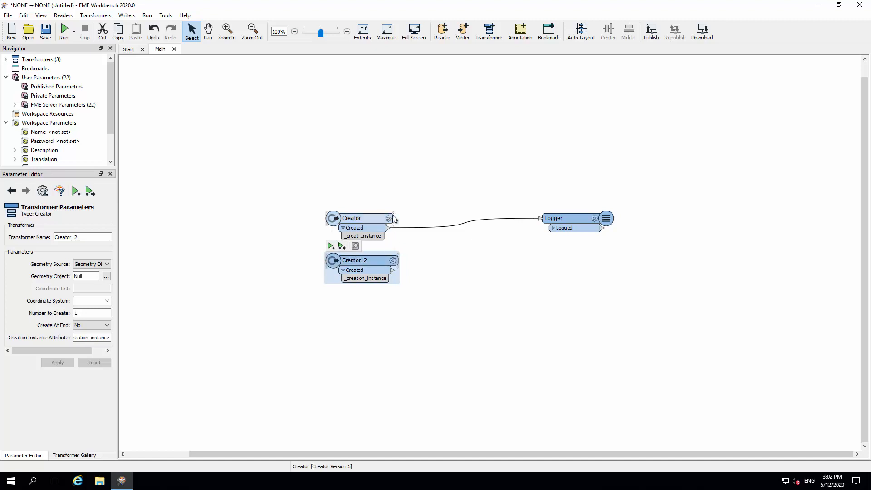
{"action": "mouse_move", "coordinate": [392, 216]}
{"action": "left_click", "coordinate": [365, 166]}
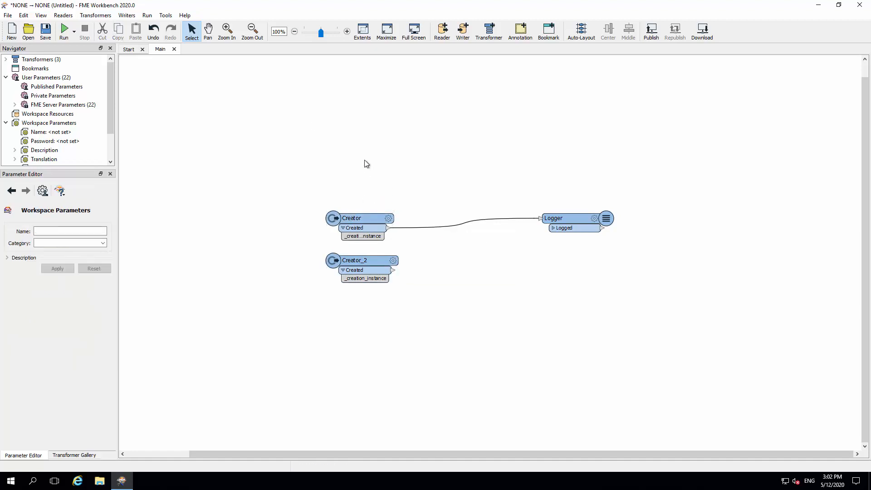
Reopen FME Options and review the Connection Path choices and the Bookmark Color Palette in the Appearance options
{"action": "left_click", "coordinate": [165, 15]}
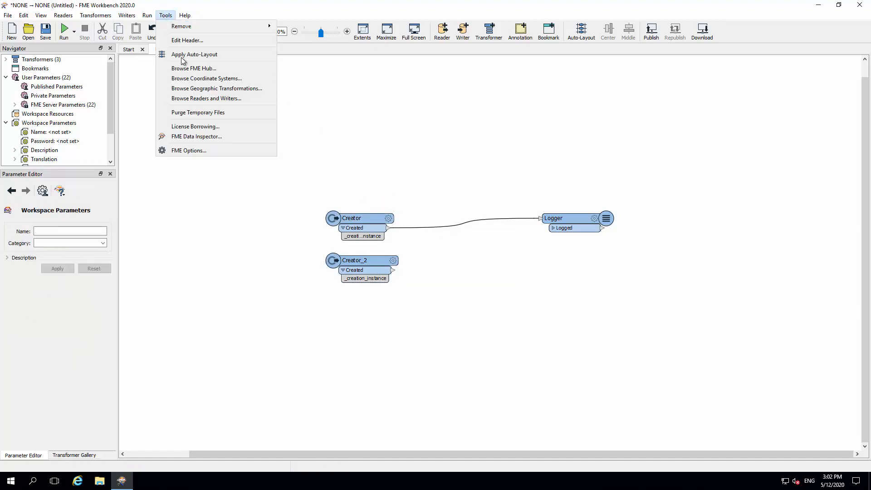
{"action": "left_click", "coordinate": [197, 150]}
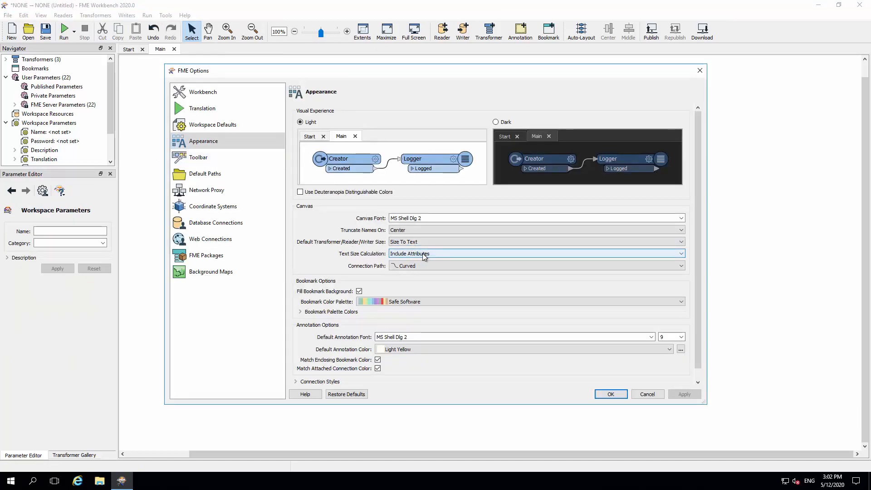
{"action": "left_click", "coordinate": [415, 266]}
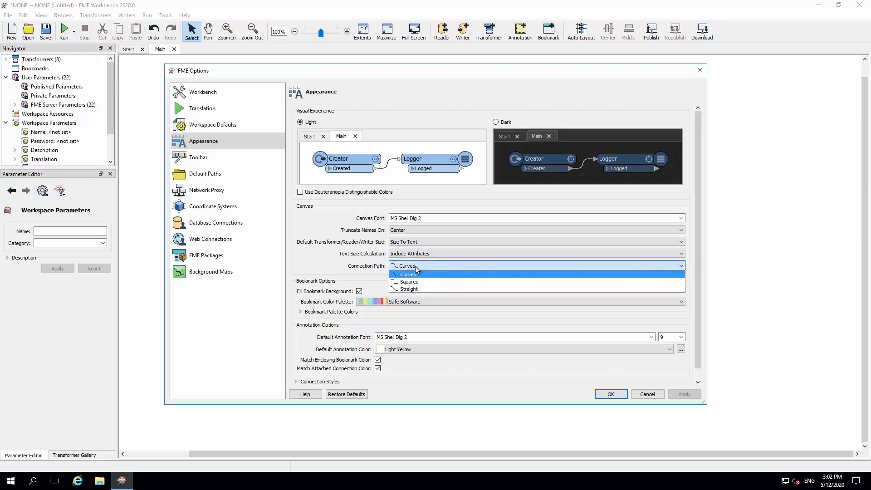
{"action": "left_click", "coordinate": [415, 266]}
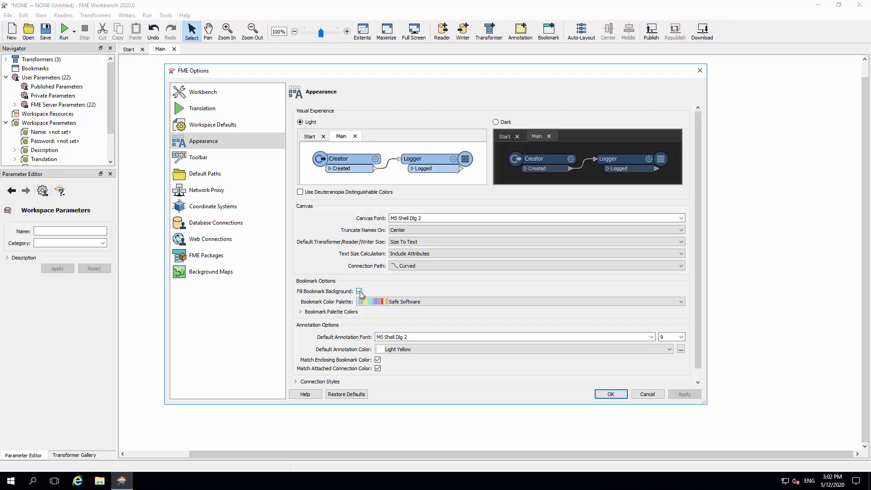
{"action": "left_click", "coordinate": [397, 302]}
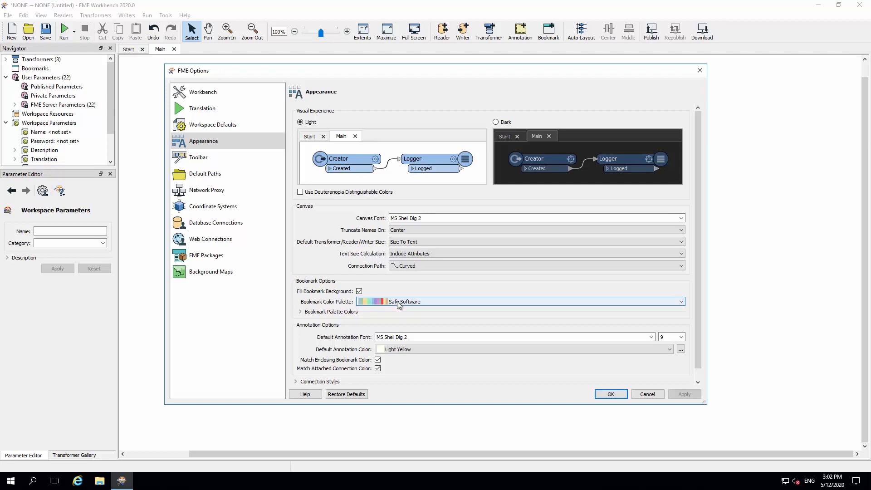
{"action": "left_click", "coordinate": [418, 293]}
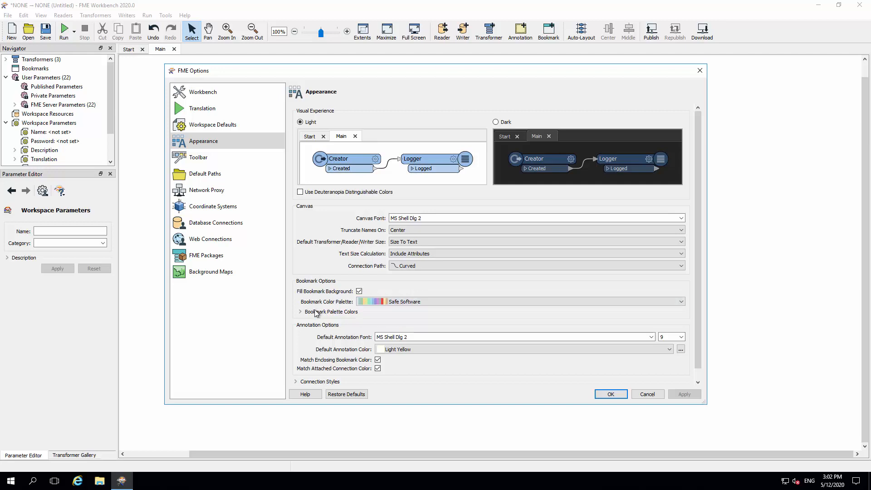
Expand the Bookmark Palette Colors and Connection Styles sections and review the annotation options and listed styles
{"action": "left_click", "coordinate": [317, 312]}
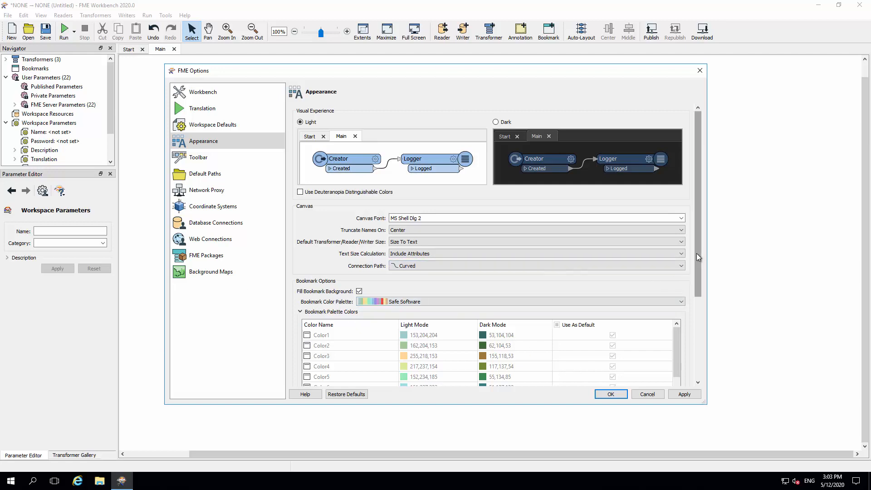
{"action": "left_click_drag", "start_coordinate": [696, 253], "coordinate": [690, 353]}
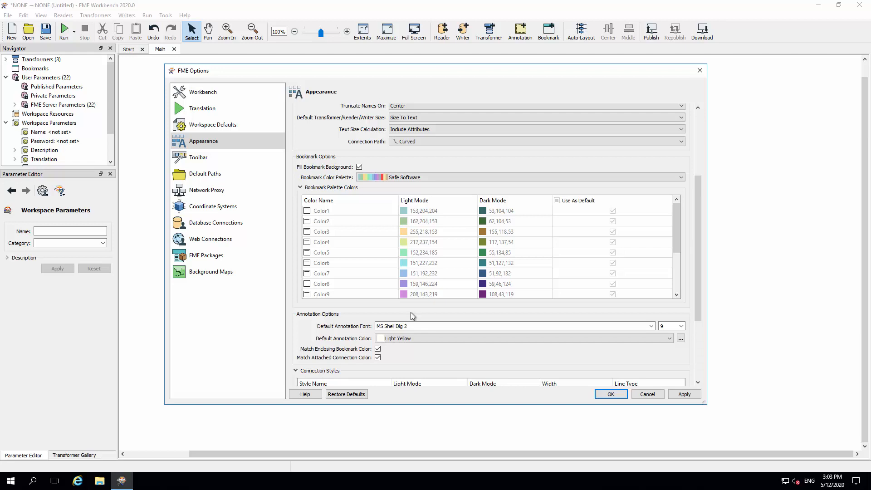
{"action": "scroll", "coordinate": [413, 316], "scroll_direction": "down", "scroll_amount": 3}
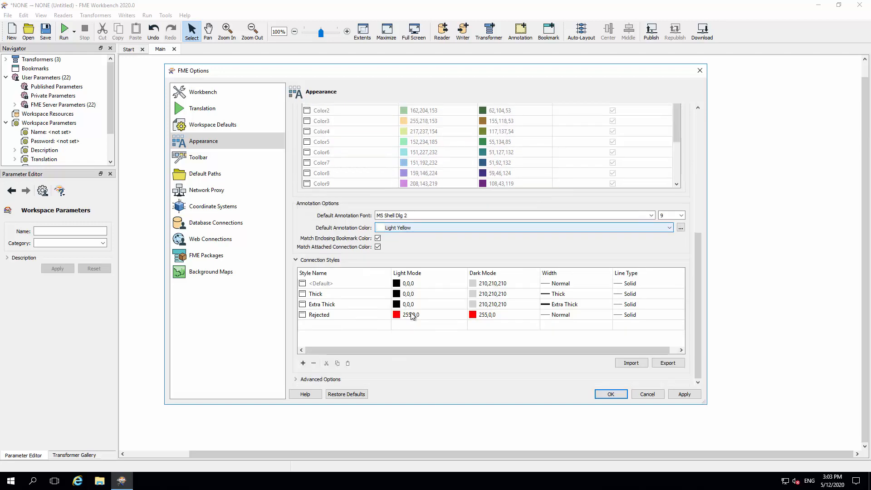
Add a new connection style named TunnelEntrancesExits to the Connection Styles table
{"action": "double_click", "coordinate": [343, 324]}
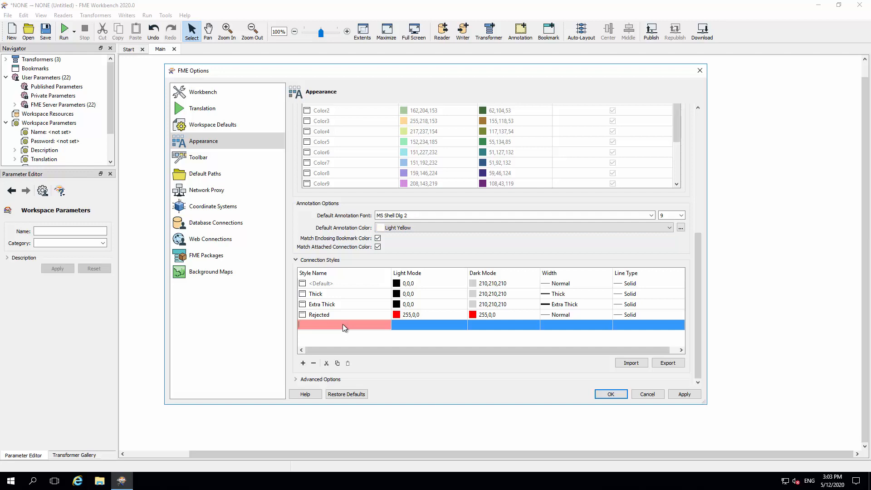
{"action": "type", "text": "TunnelEntran"}
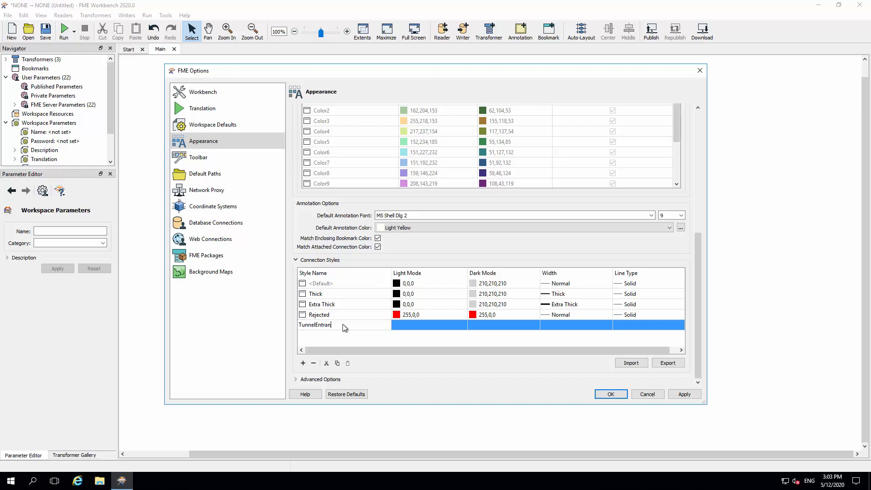
{"action": "type", "text": "cesExists"}
{"action": "key", "text": "BackSpace"}
{"action": "key", "text": "BackSpace"}
{"action": "key", "text": "Tab"}
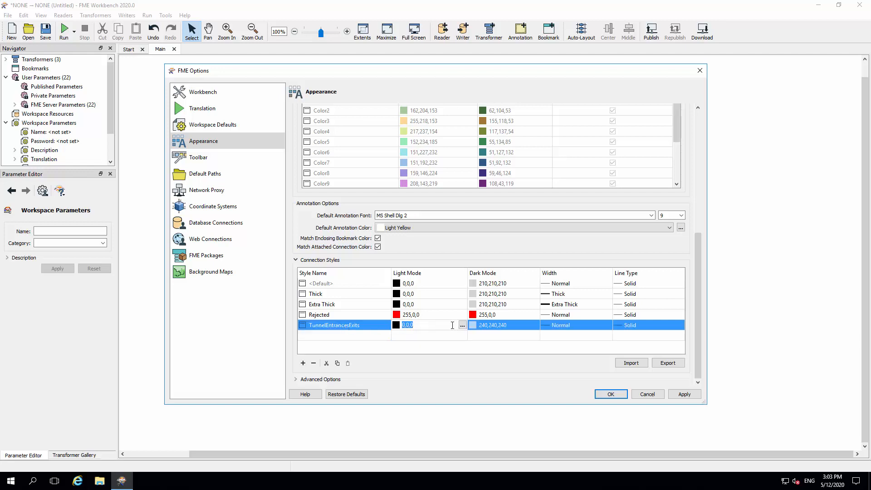
Set the Light Mode color of the TunnelEntrancesExits style to dark blue (0,0,127)
{"action": "left_click", "coordinate": [462, 325]}
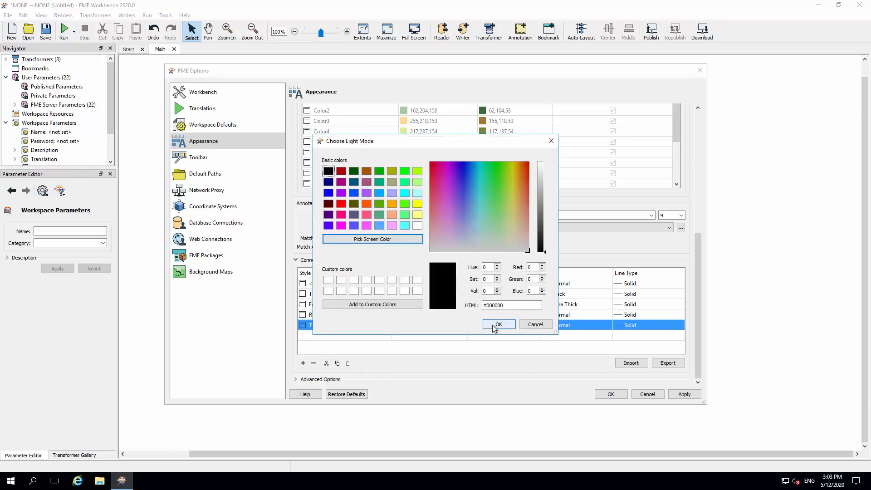
{"action": "left_click", "coordinate": [328, 182]}
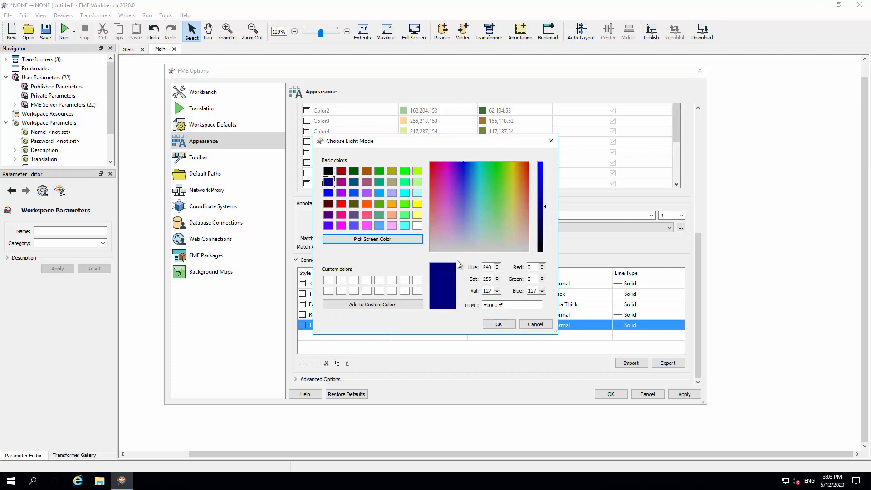
{"action": "left_click", "coordinate": [487, 325]}
Choose the Dashed line type for the TunnelEntrancesExits style and save the FME Options
{"action": "left_click", "coordinate": [556, 328]}
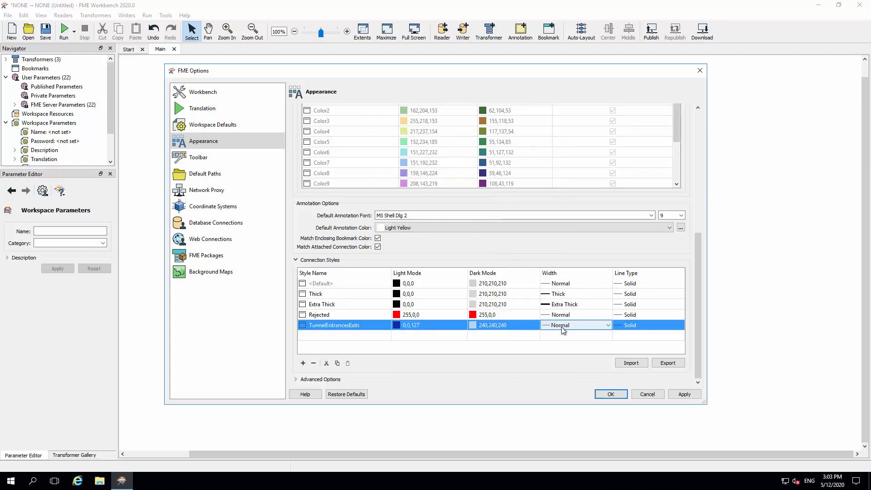
{"action": "left_click", "coordinate": [627, 328]}
{"action": "left_click", "coordinate": [628, 328]}
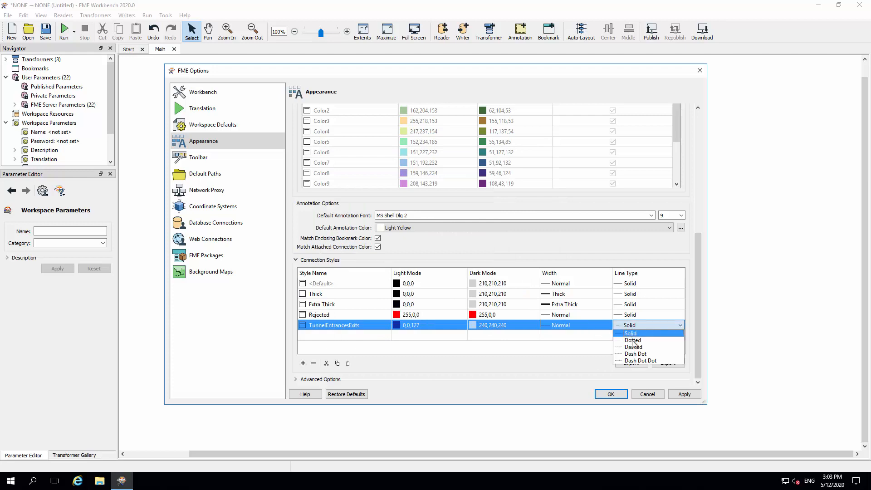
{"action": "left_click", "coordinate": [633, 347]}
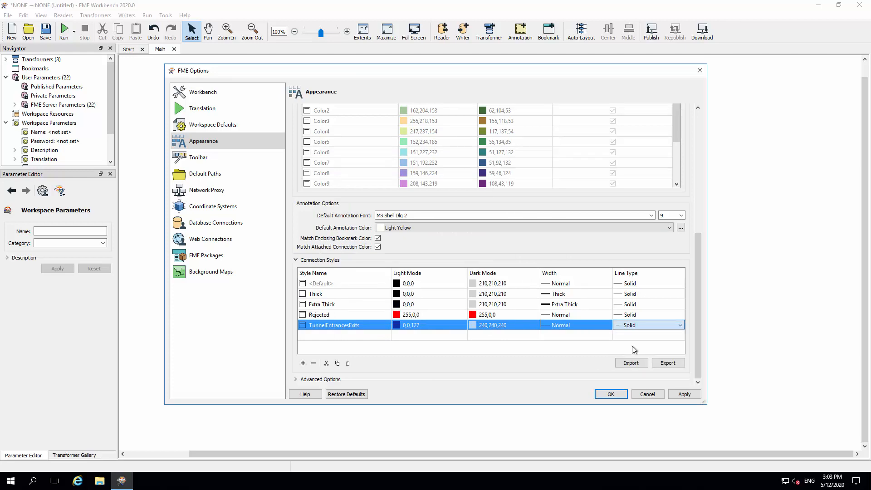
{"action": "left_click", "coordinate": [610, 394]}
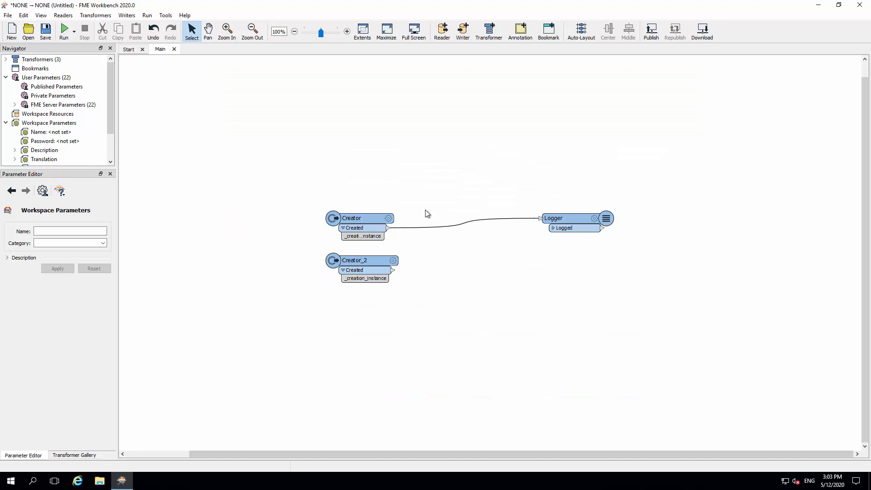
Convert the Creator to Logger connection into a tunnel and apply the TunnelEntrancesExits style to the connection entering it
{"action": "right_click", "coordinate": [420, 232]}
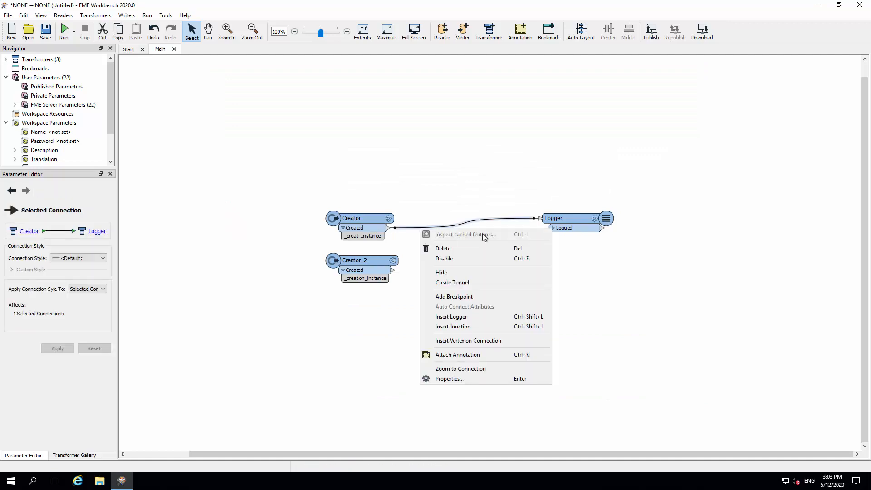
{"action": "left_click", "coordinate": [469, 283]}
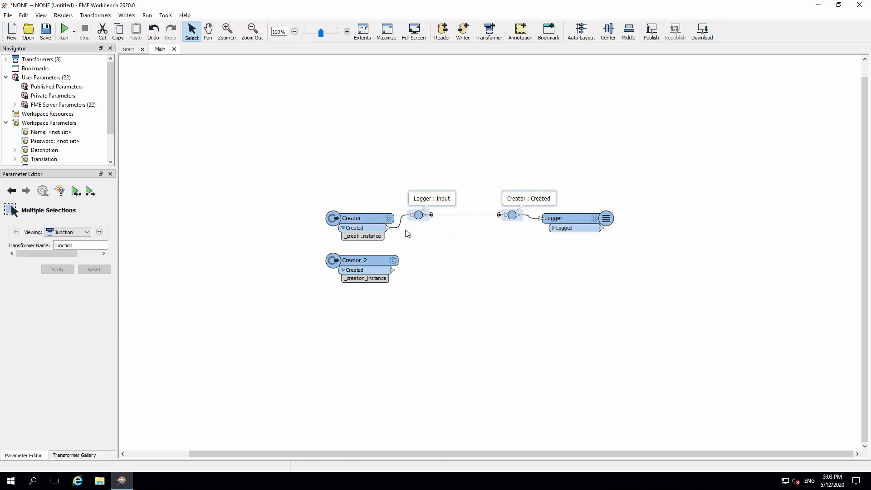
{"action": "right_click", "coordinate": [400, 226]}
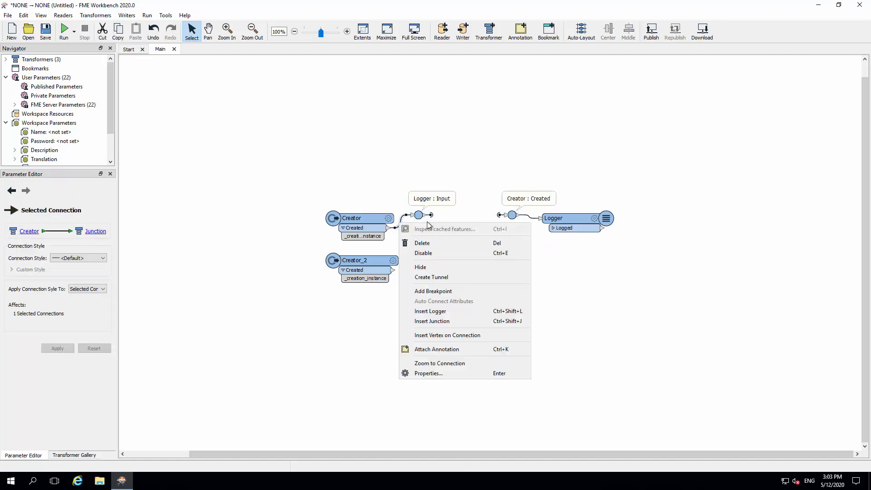
{"action": "left_click", "coordinate": [428, 371]}
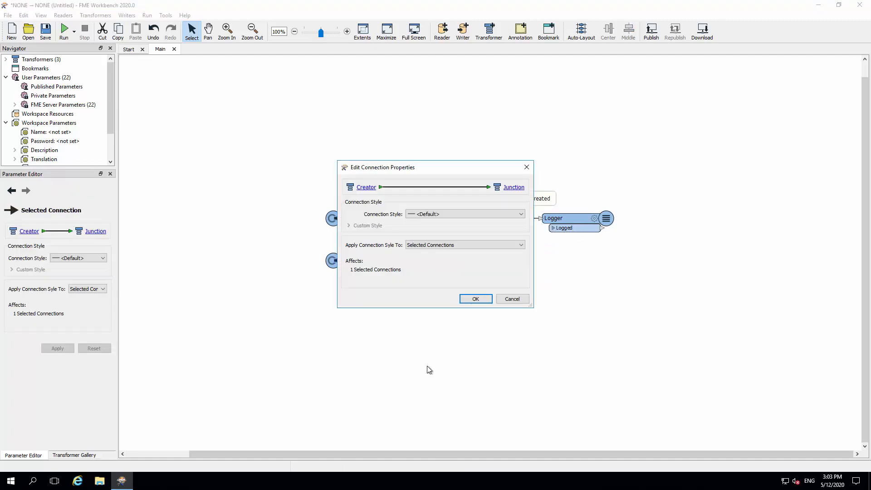
{"action": "left_click", "coordinate": [435, 216]}
{"action": "left_click", "coordinate": [434, 245]}
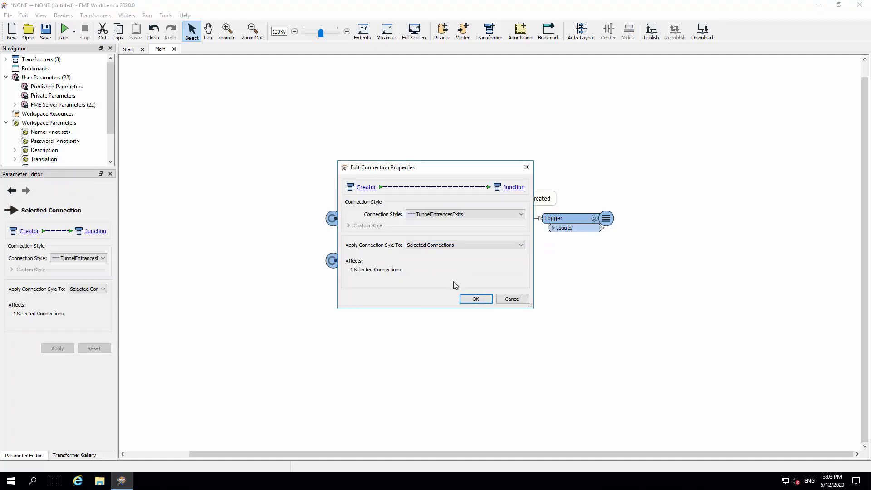
{"action": "left_click", "coordinate": [471, 300]}
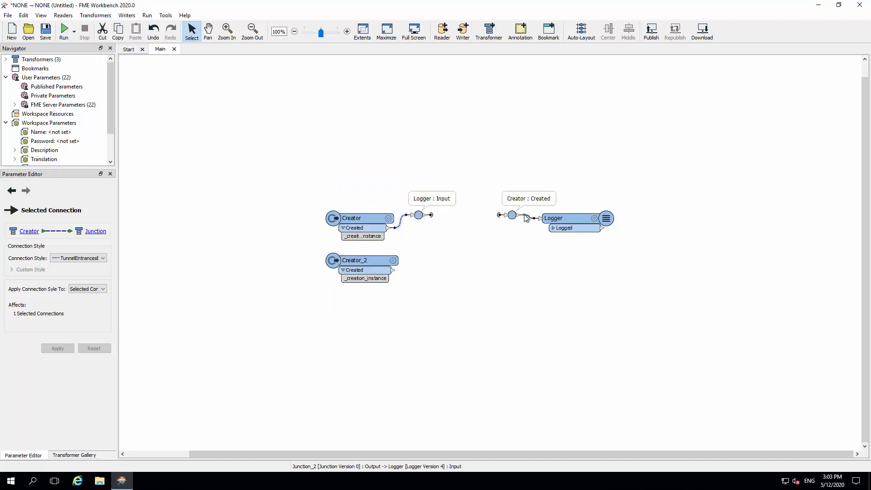
Apply the TunnelEntrancesExits connection style to the connection between the tunnel exit junction and the Logger
{"action": "right_click", "coordinate": [523, 215]}
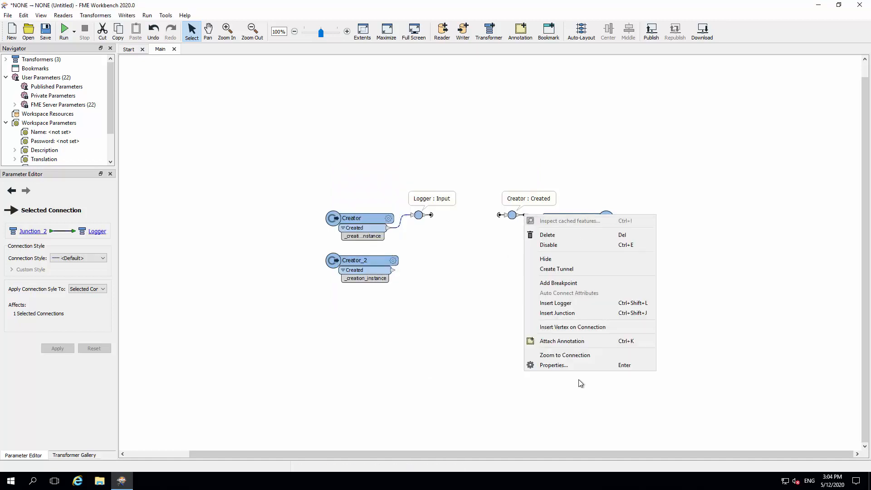
{"action": "left_click", "coordinate": [568, 368]}
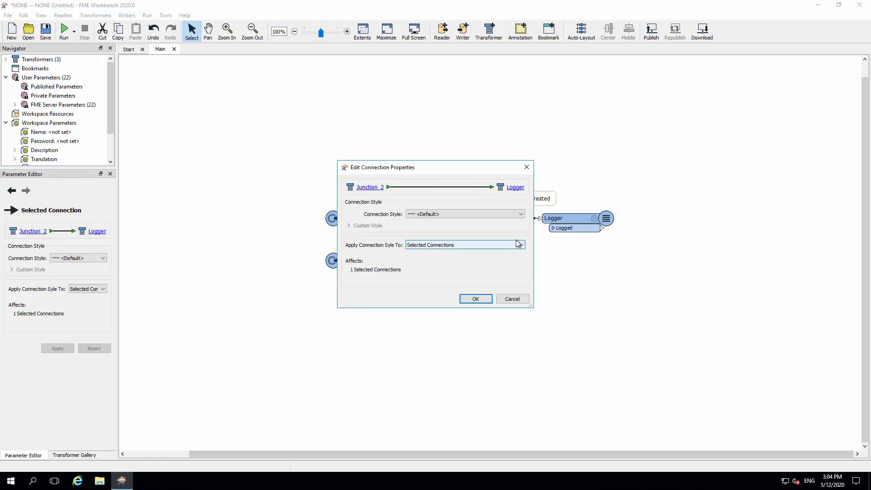
{"action": "left_click", "coordinate": [429, 213]}
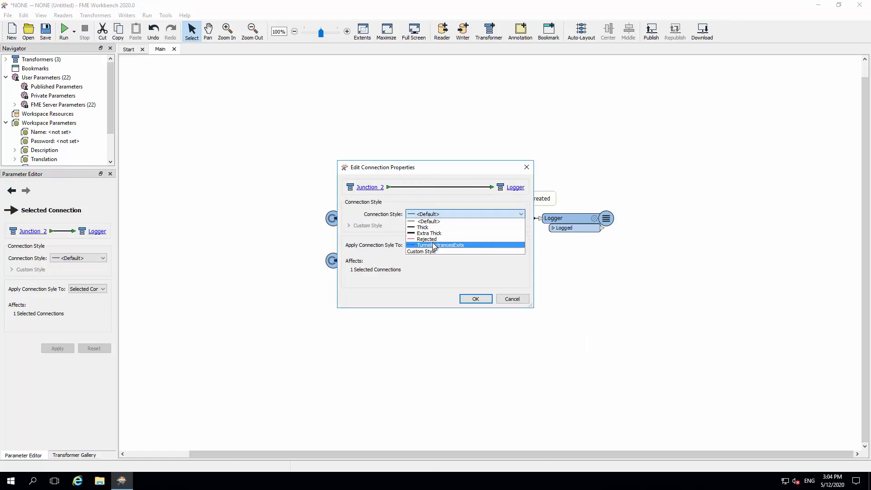
{"action": "left_click", "coordinate": [434, 246]}
{"action": "left_click", "coordinate": [467, 299]}
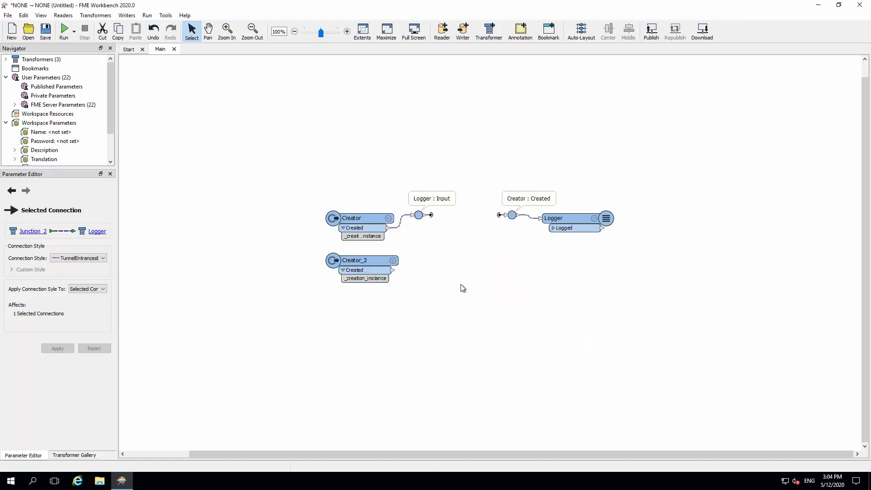
{"action": "left_click", "coordinate": [460, 285]}
Move the Logger and Creator transformers farther away from their tunnel junctions to lengthen the styled connections
{"action": "left_click_drag", "start_coordinate": [560, 221], "coordinate": [620, 229]}
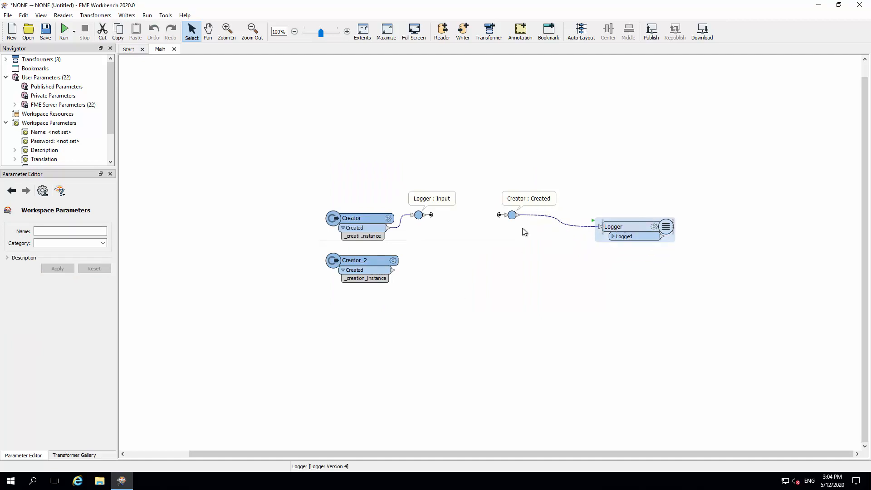
{"action": "left_click_drag", "start_coordinate": [363, 217], "coordinate": [335, 221]}
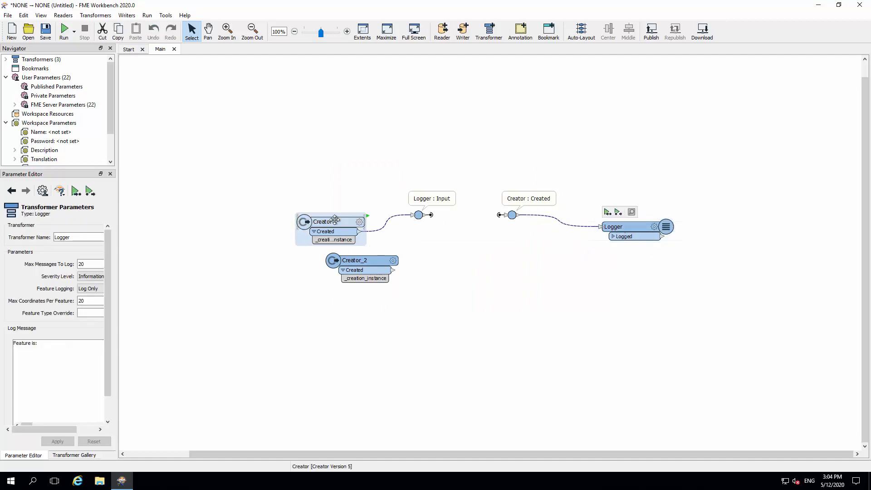
{"action": "left_click", "coordinate": [358, 143]}
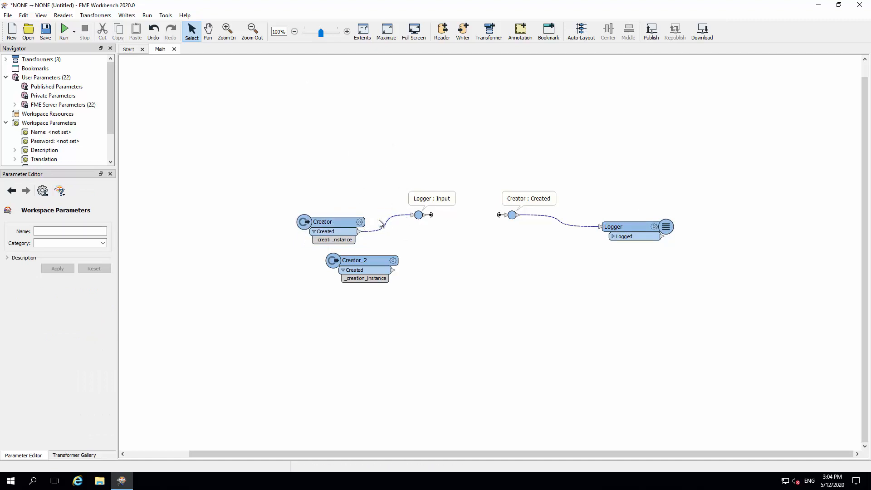
Reopen the FME Options and expand the Connection Styles and Advanced Options sections of the Appearance settings for review
{"action": "left_click", "coordinate": [166, 15]}
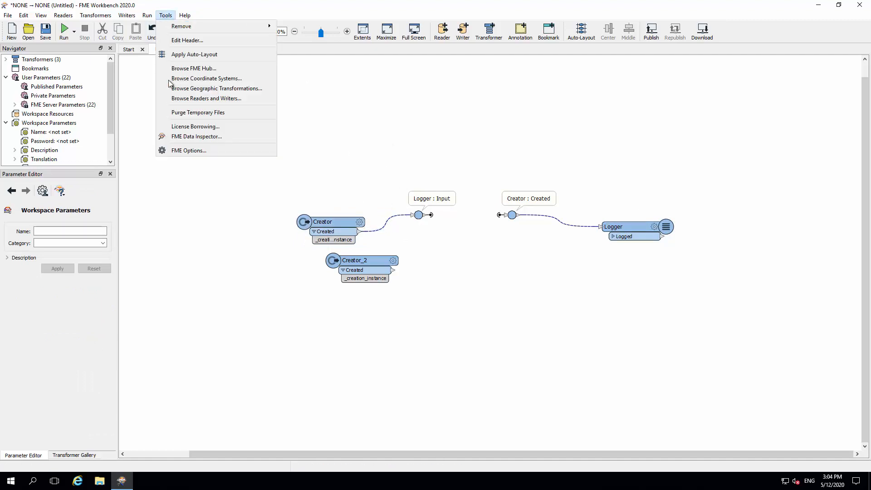
{"action": "left_click", "coordinate": [180, 151]}
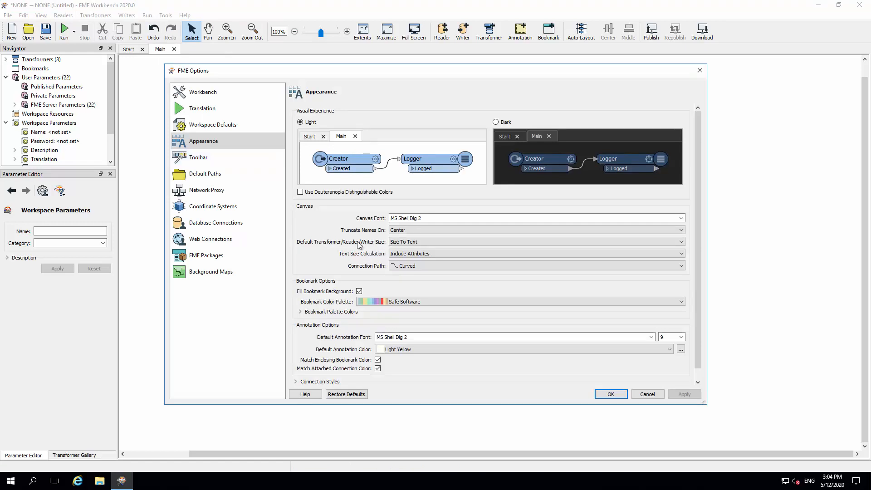
{"action": "scroll", "coordinate": [483, 291], "scroll_direction": "down", "scroll_amount": 1}
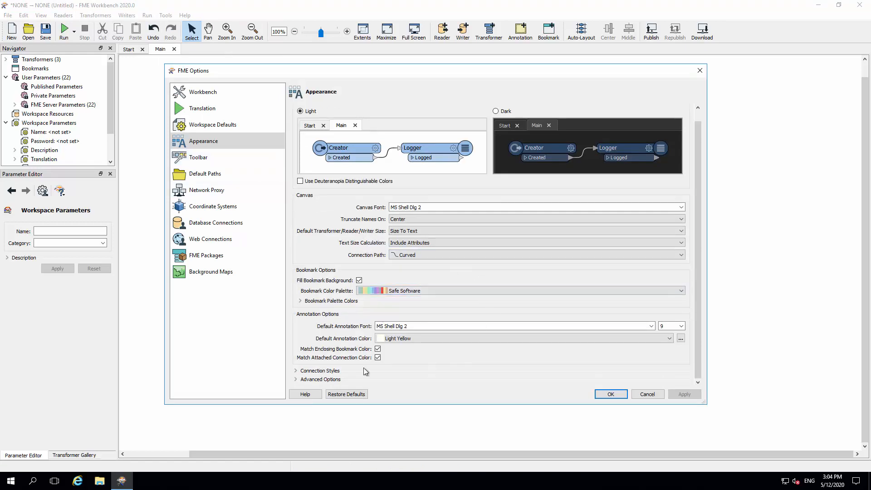
{"action": "left_click", "coordinate": [322, 371]}
{"action": "scroll", "coordinate": [426, 289], "scroll_direction": "down", "scroll_amount": 5}
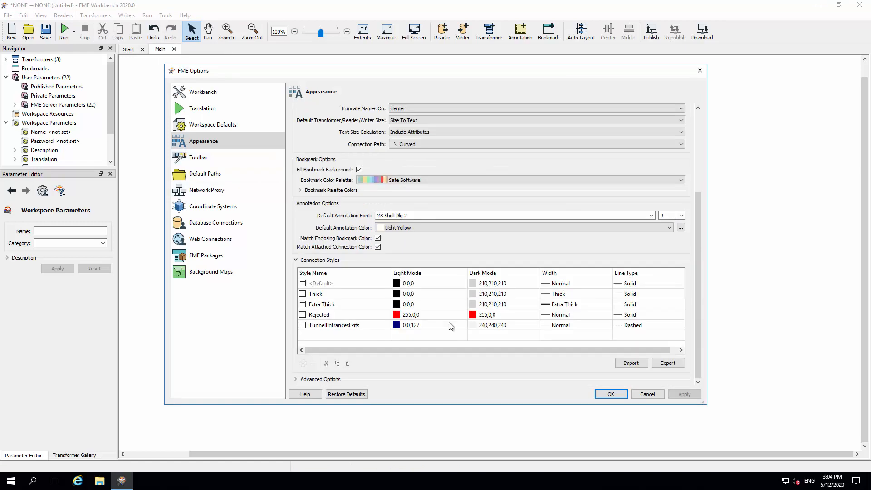
{"action": "left_click", "coordinate": [332, 381]}
{"action": "scroll", "coordinate": [415, 375], "scroll_direction": "down", "scroll_amount": 3}
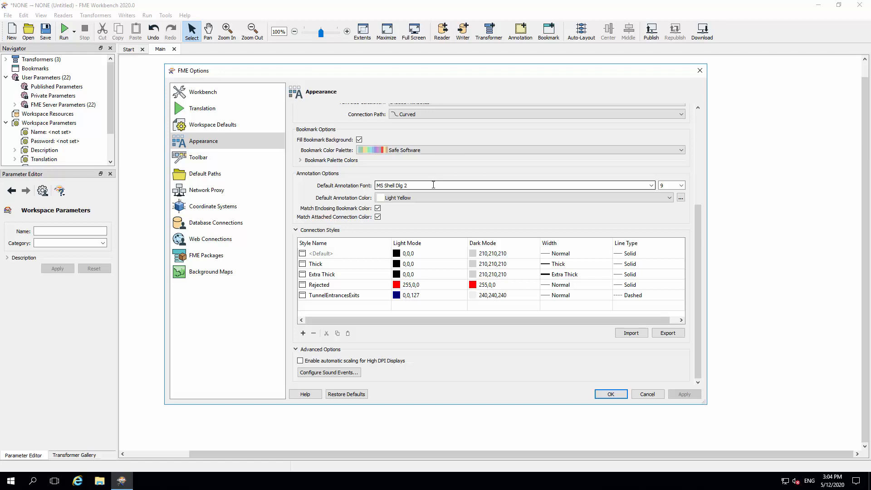
Review the Toolbar, Default Paths, Network Proxy, Coordinate Systems, Database Connections and Web Connections settings in the FME Options
{"action": "left_click", "coordinate": [194, 163]}
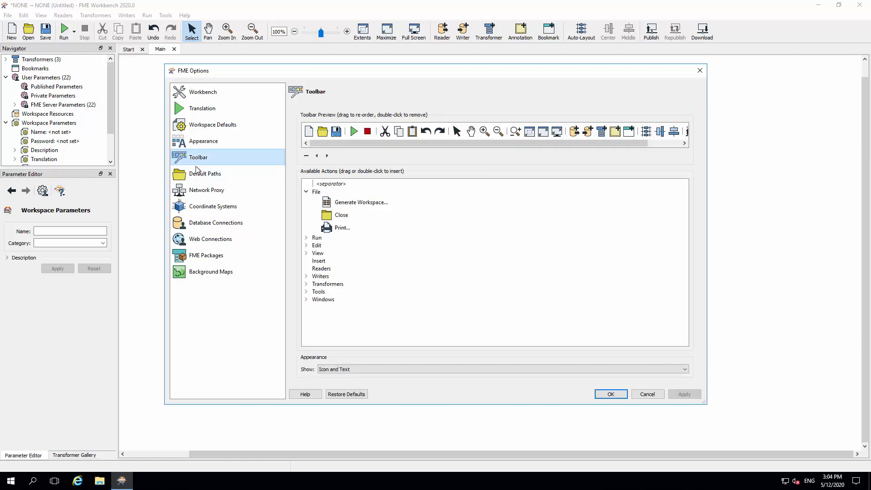
{"action": "left_click", "coordinate": [200, 177]}
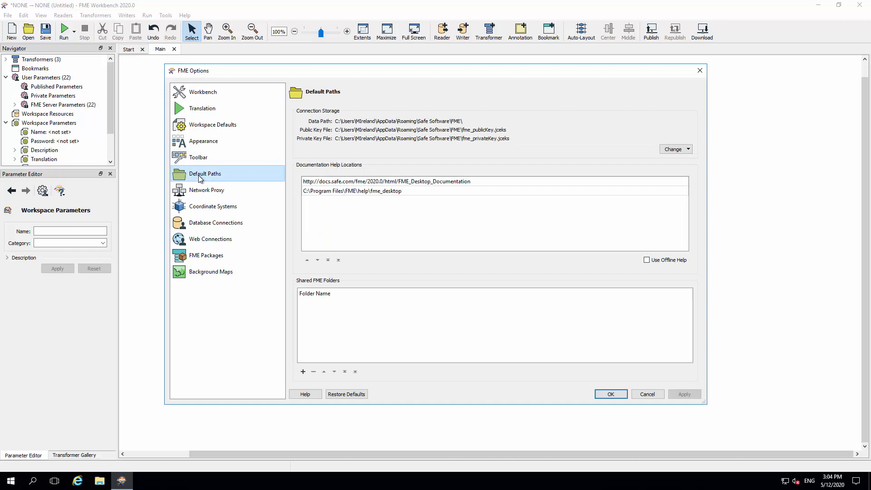
{"action": "left_click", "coordinate": [198, 194]}
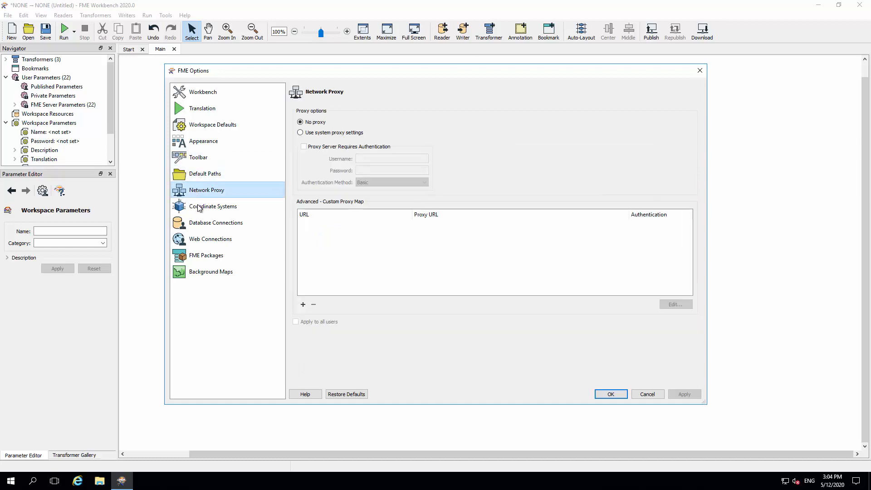
{"action": "left_click", "coordinate": [199, 209]}
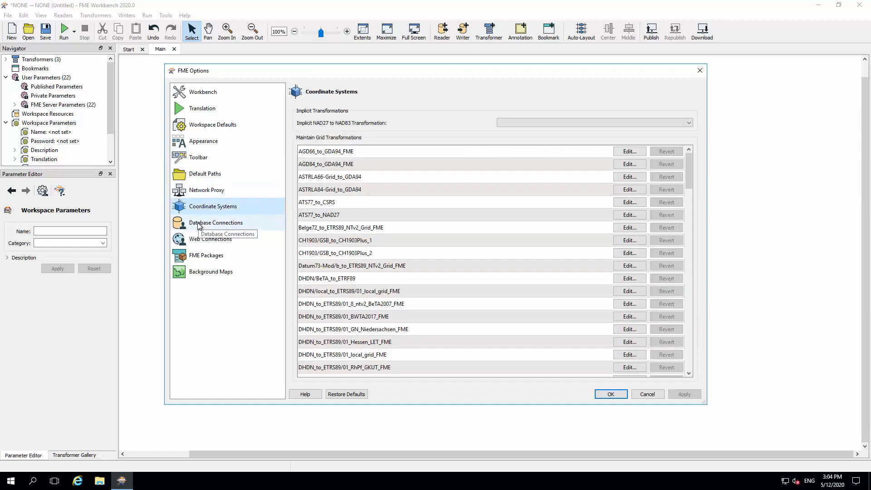
{"action": "left_click", "coordinate": [198, 225]}
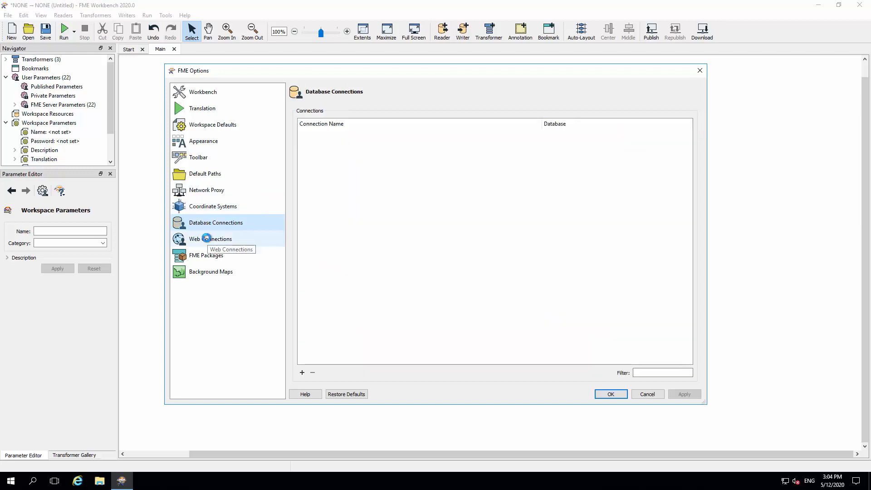
{"action": "left_click", "coordinate": [207, 238]}
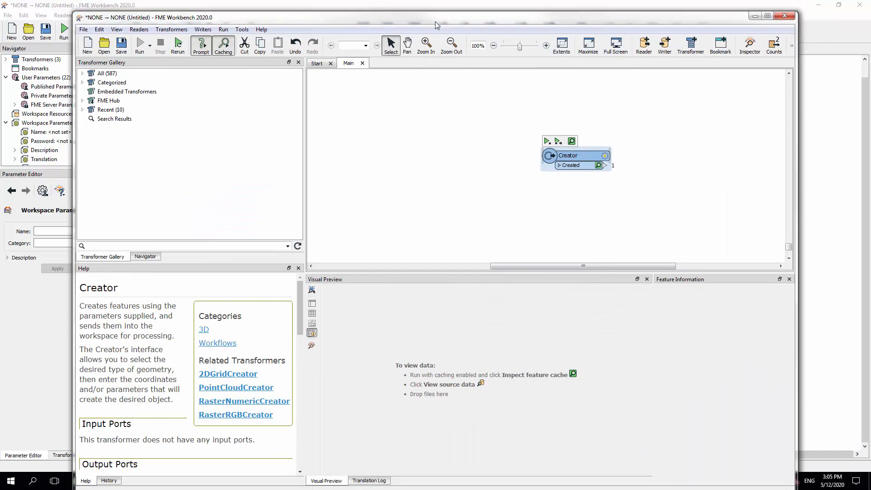
In the second FME Workbench window, open the Database Connections options and select all connections to examine the available export and import commands
{"action": "left_click", "coordinate": [240, 29]}
{"action": "left_click", "coordinate": [265, 164]}
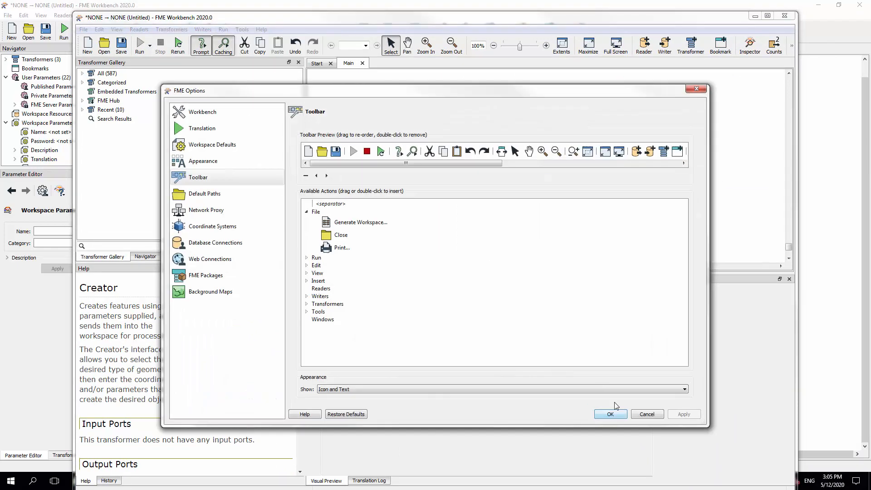
{"action": "left_click", "coordinate": [207, 244]}
{"action": "left_click", "coordinate": [341, 155]}
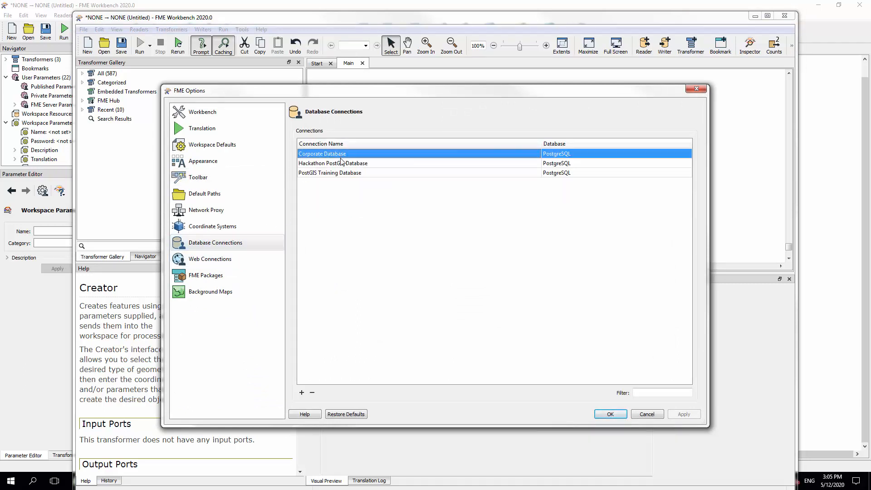
{"action": "left_click", "coordinate": [340, 173], "text": "shift"}
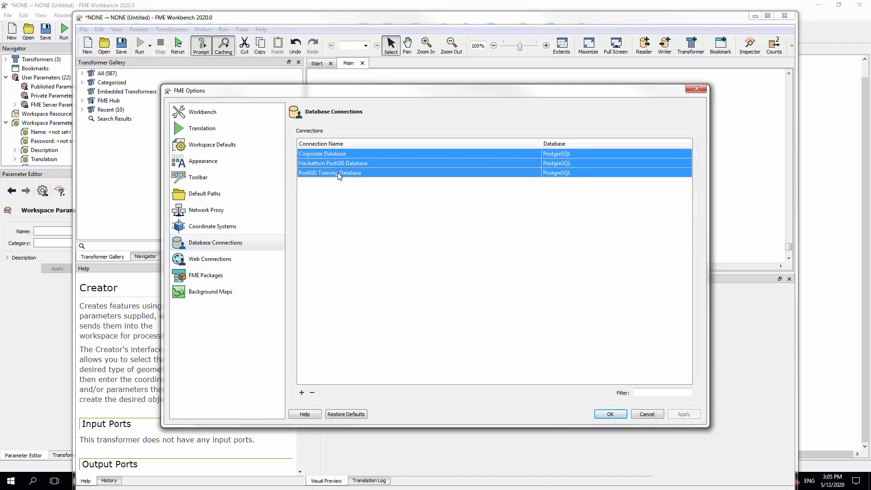
{"action": "right_click", "coordinate": [338, 173]}
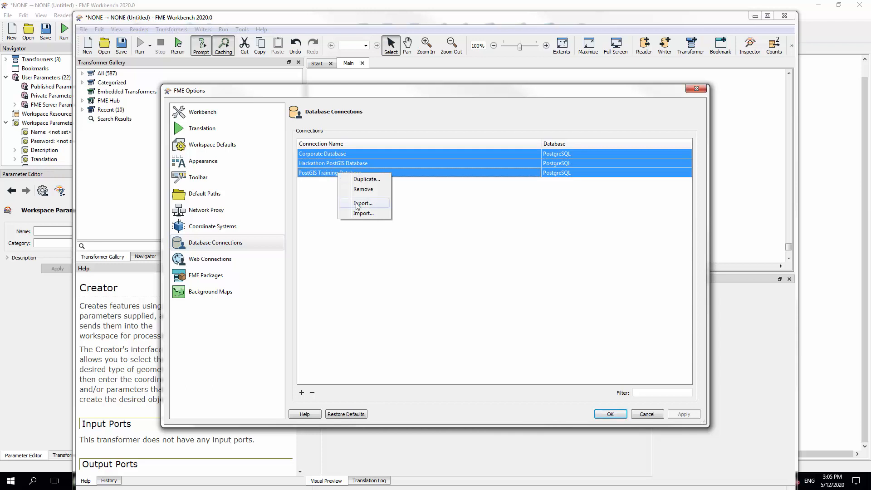
{"action": "left_click", "coordinate": [356, 278]}
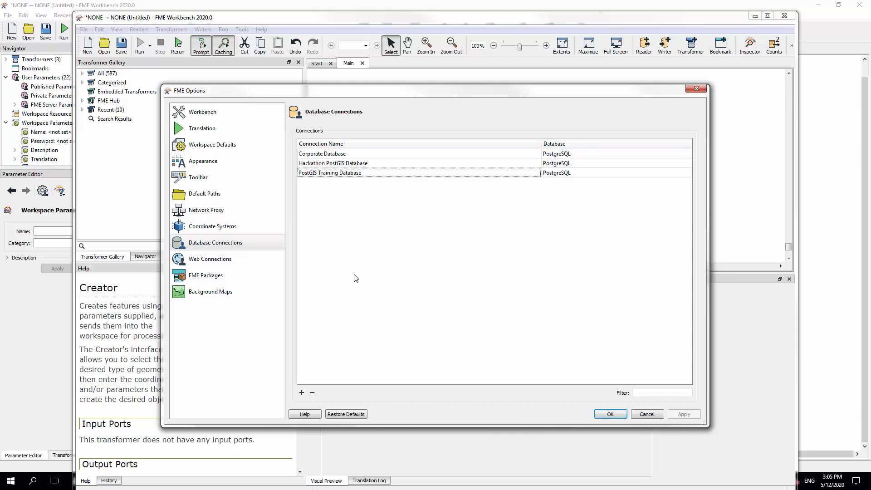
Select all the Web Connections from Bluesky to Work Slack, examine the commands available for them, and close the options without saving
{"action": "left_click", "coordinate": [203, 259]}
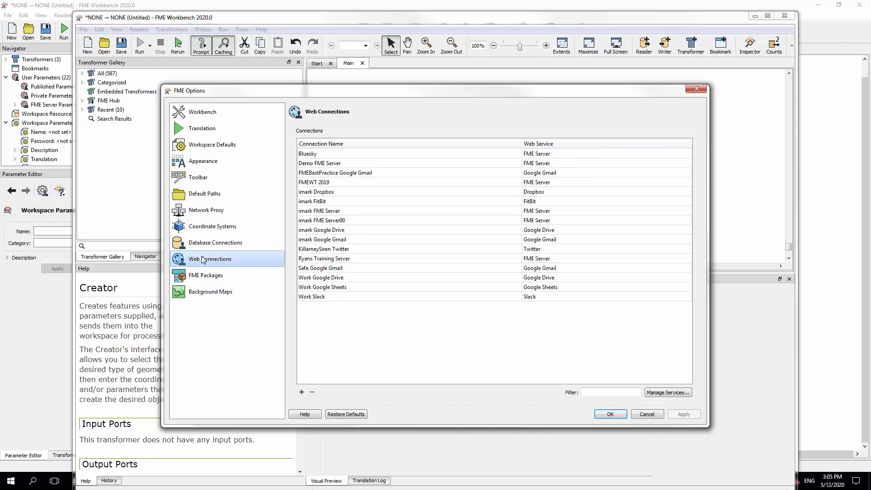
{"action": "left_click", "coordinate": [314, 157]}
{"action": "left_click", "coordinate": [322, 296], "text": "shift"}
{"action": "right_click", "coordinate": [321, 296]}
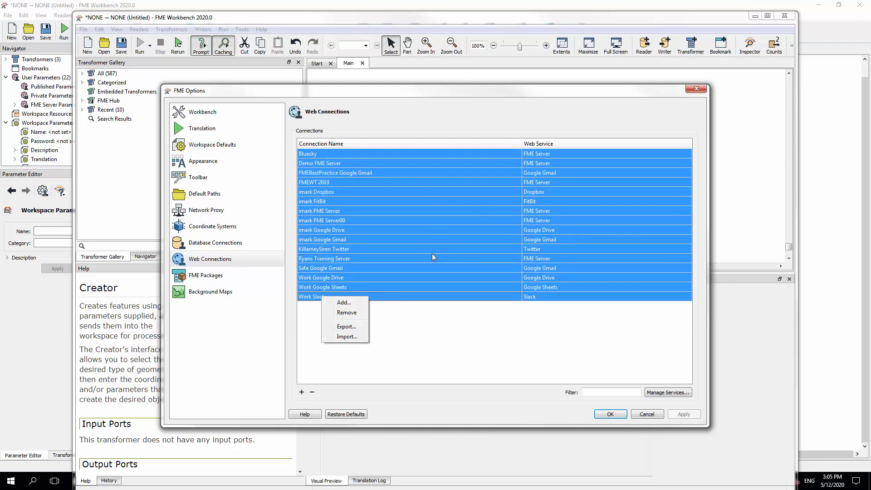
{"action": "left_click", "coordinate": [642, 415]}
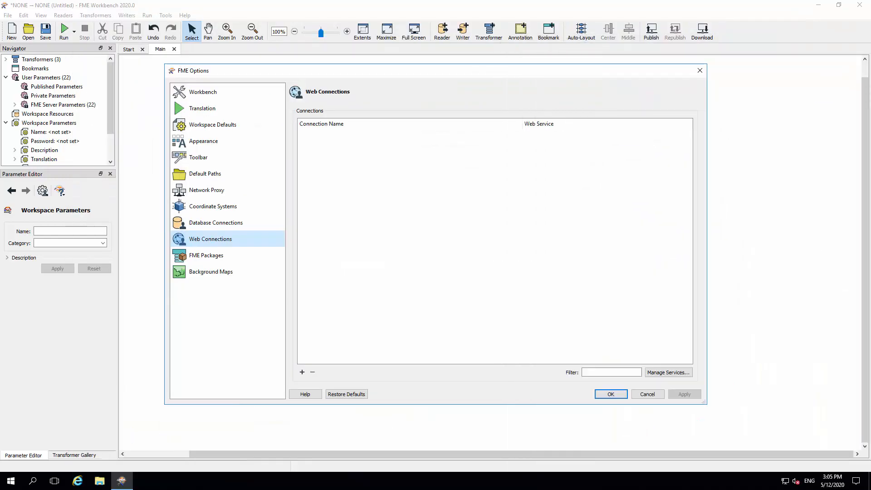
Examine the import dialog for web connections and its file browser, and cancel without importing a file
{"action": "right_click", "coordinate": [387, 187]}
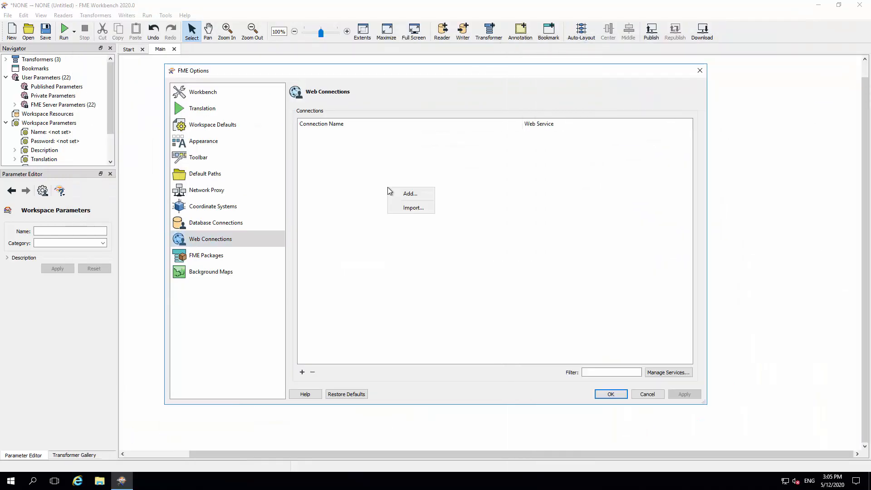
{"action": "left_click", "coordinate": [410, 210]}
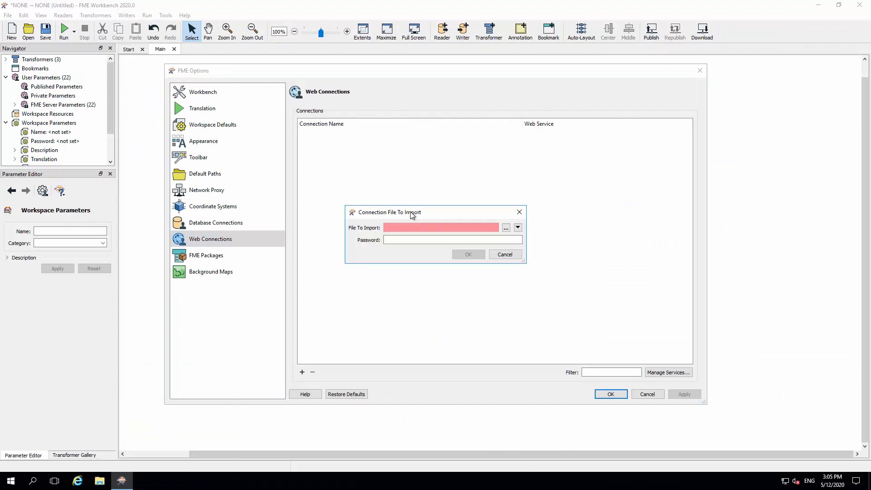
{"action": "left_click", "coordinate": [506, 228]}
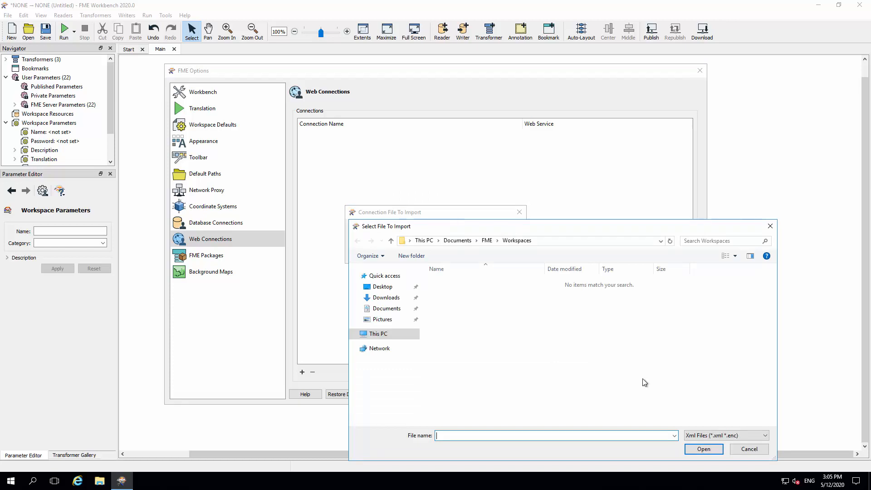
{"action": "left_click", "coordinate": [755, 454]}
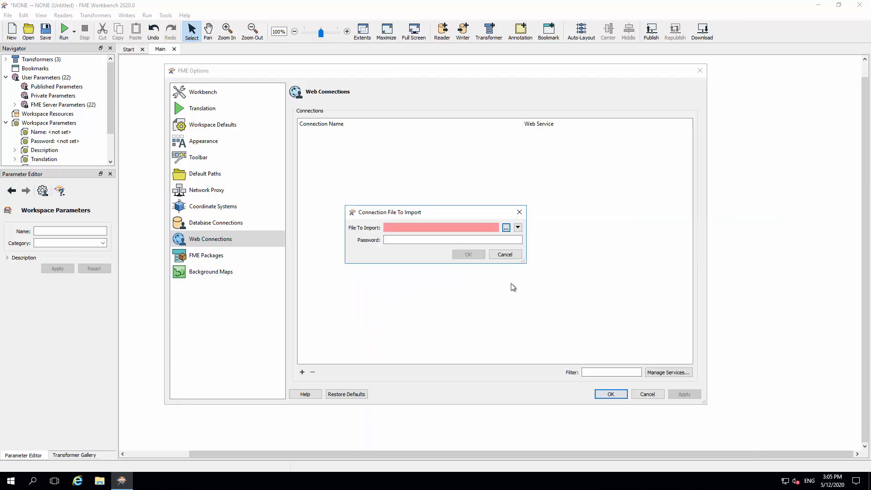
{"action": "left_click", "coordinate": [504, 255]}
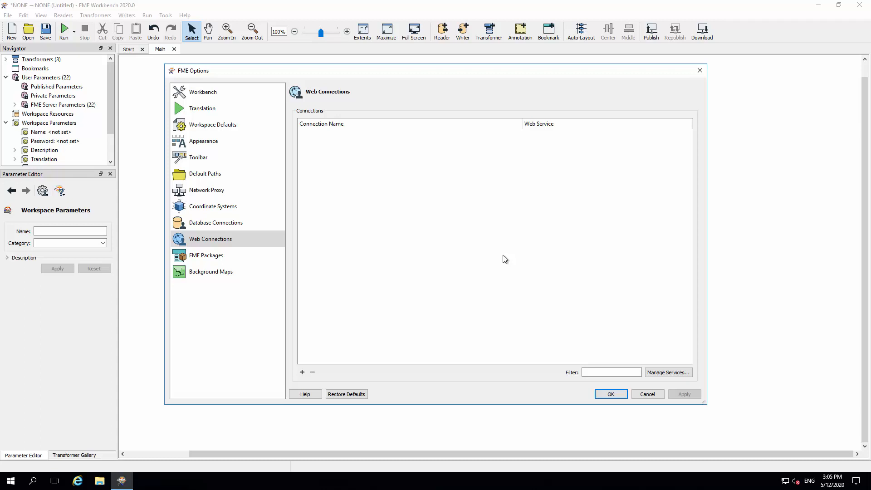
Add a background map in the FME Options using Stamen Maps as the source and the terrain map
{"action": "left_click", "coordinate": [201, 274]}
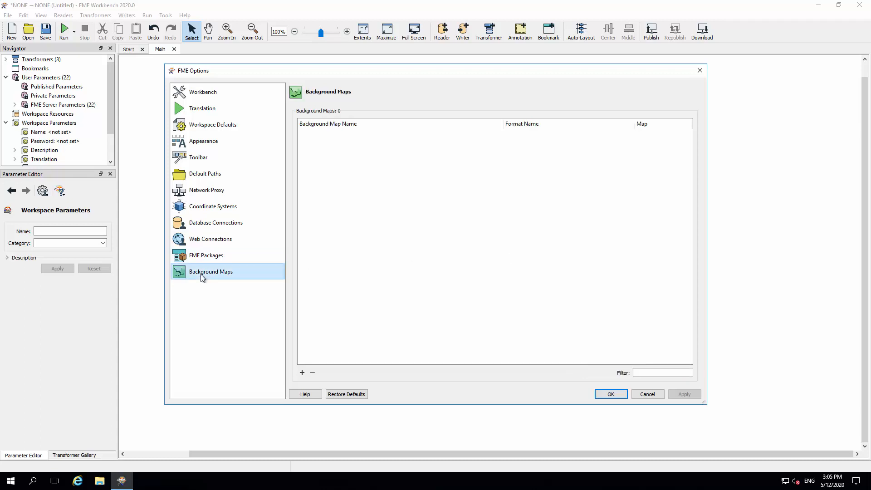
{"action": "left_click", "coordinate": [302, 373]}
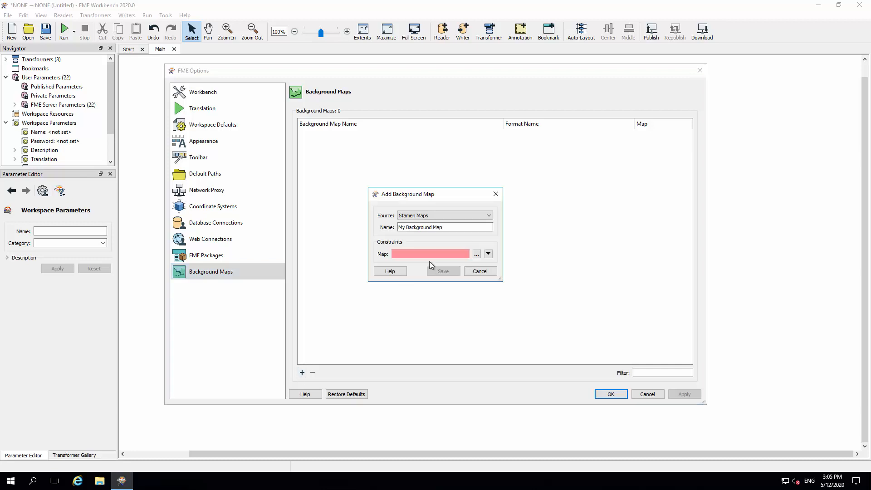
{"action": "left_click", "coordinate": [476, 254]}
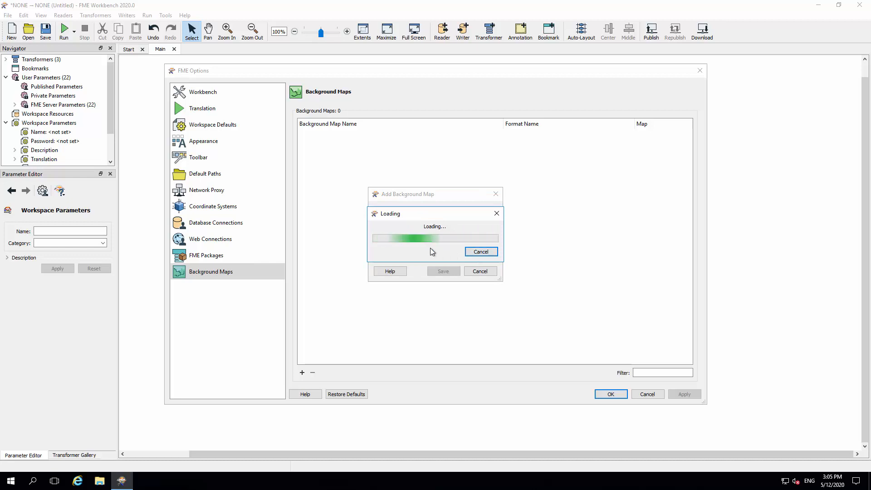
{"action": "left_click", "coordinate": [380, 190]}
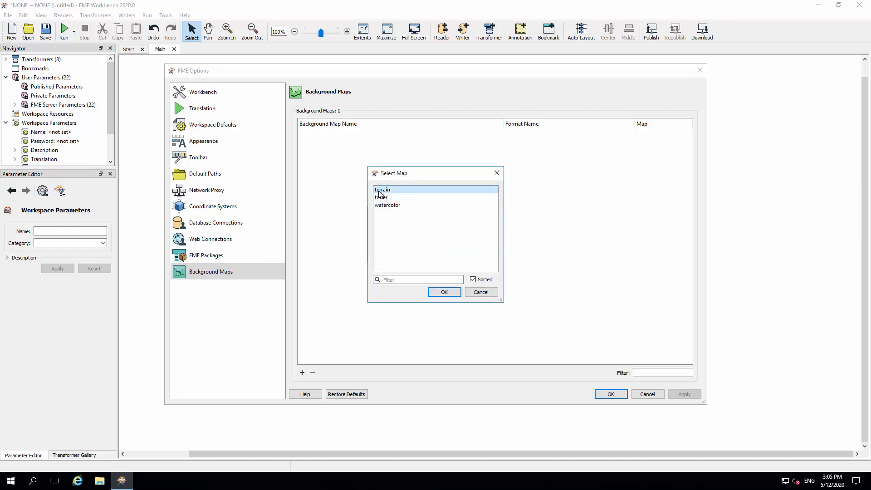
{"action": "left_click", "coordinate": [443, 292]}
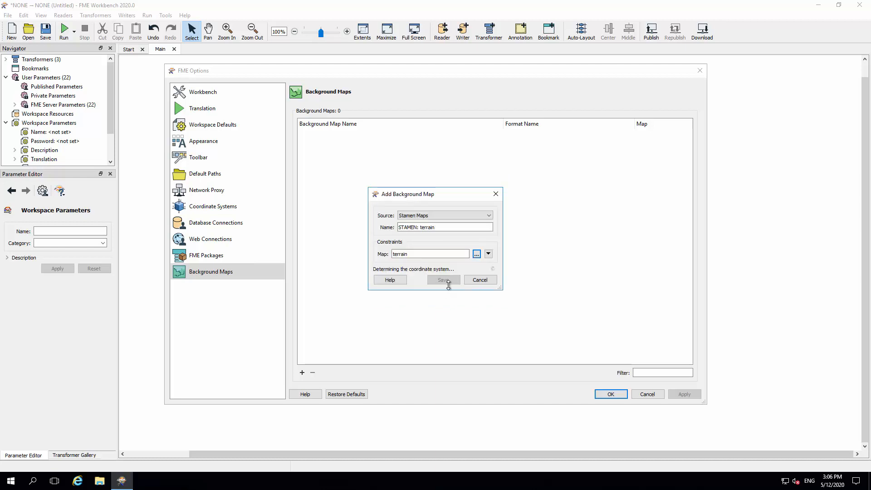
{"action": "left_click", "coordinate": [443, 280]}
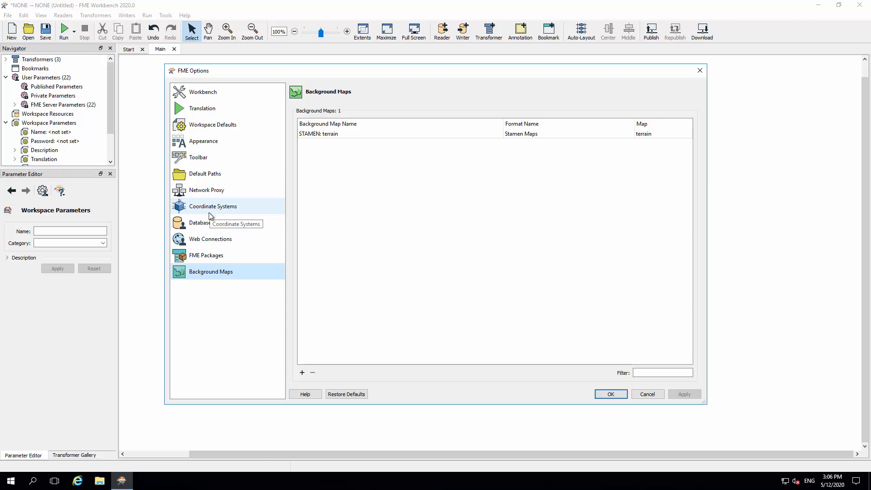
In the Toolbar settings, add Rerun Entire Workspace after Run and Prompt for User Parameters after Stop in the toolbar preview
{"action": "left_click", "coordinate": [203, 159]}
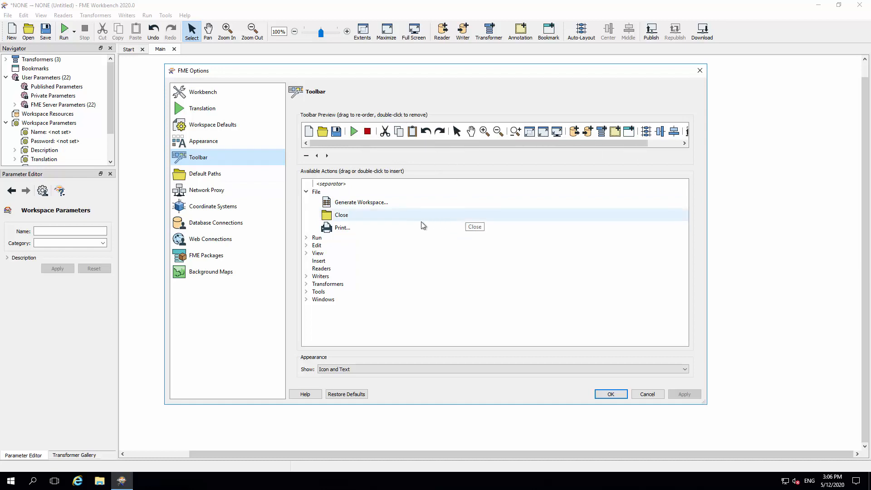
{"action": "left_click", "coordinate": [306, 237]}
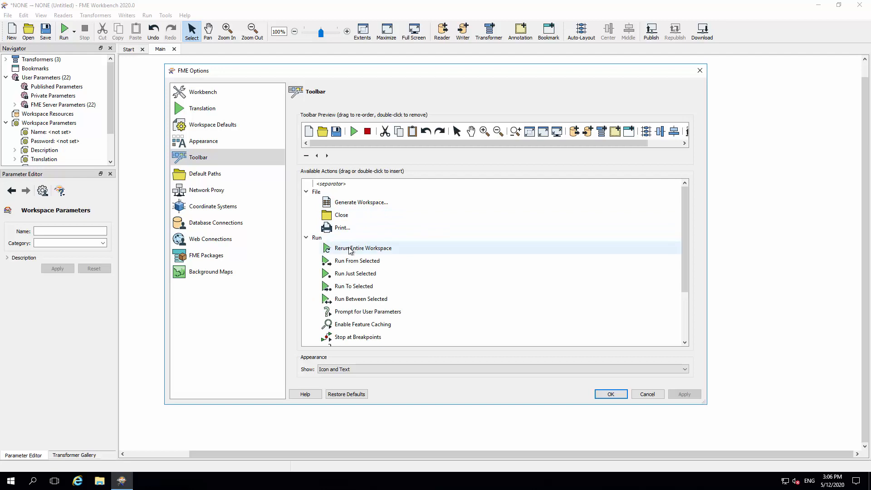
{"action": "left_click_drag", "start_coordinate": [351, 249], "coordinate": [363, 135]}
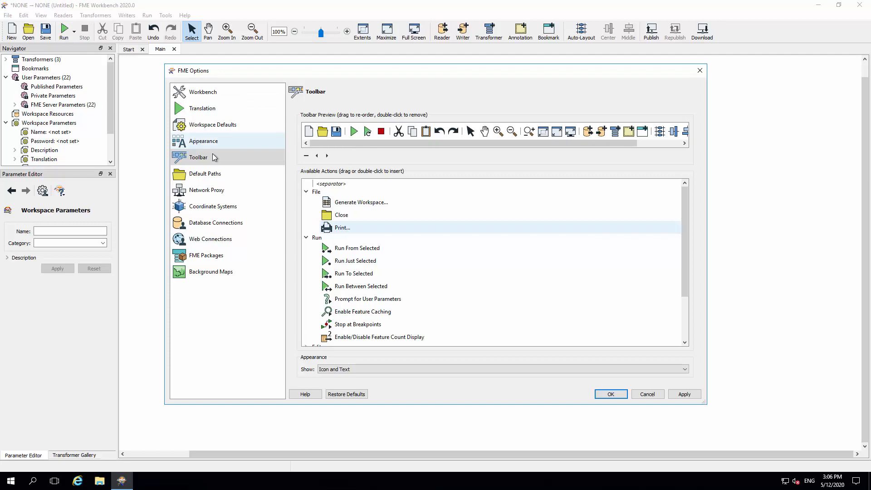
{"action": "left_click", "coordinate": [432, 276]}
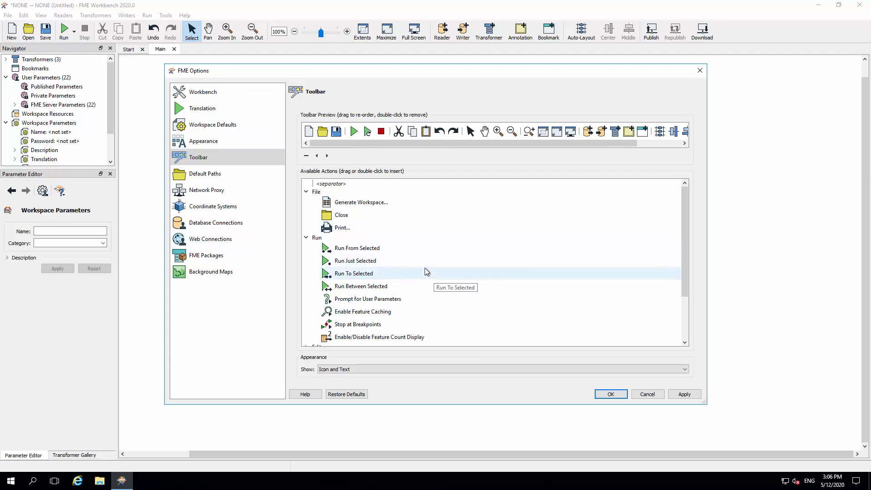
{"action": "scroll", "coordinate": [426, 271], "scroll_direction": "down", "scroll_amount": 1}
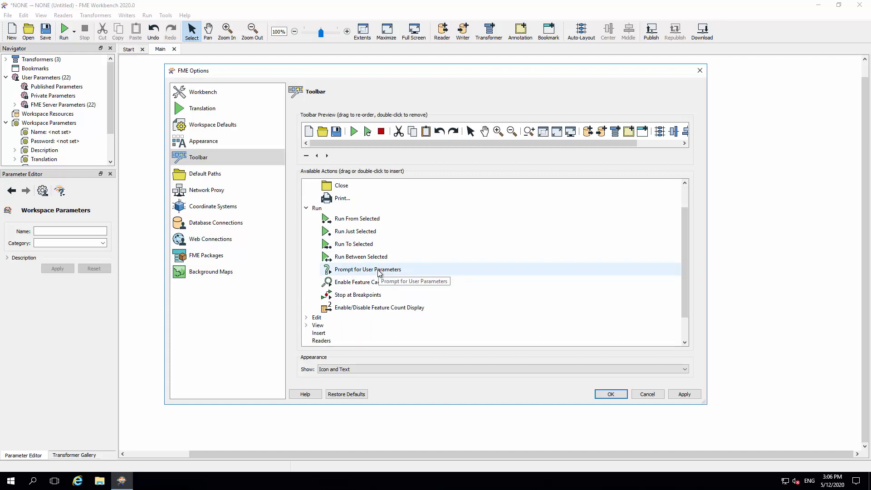
{"action": "left_click_drag", "start_coordinate": [380, 272], "coordinate": [390, 137]}
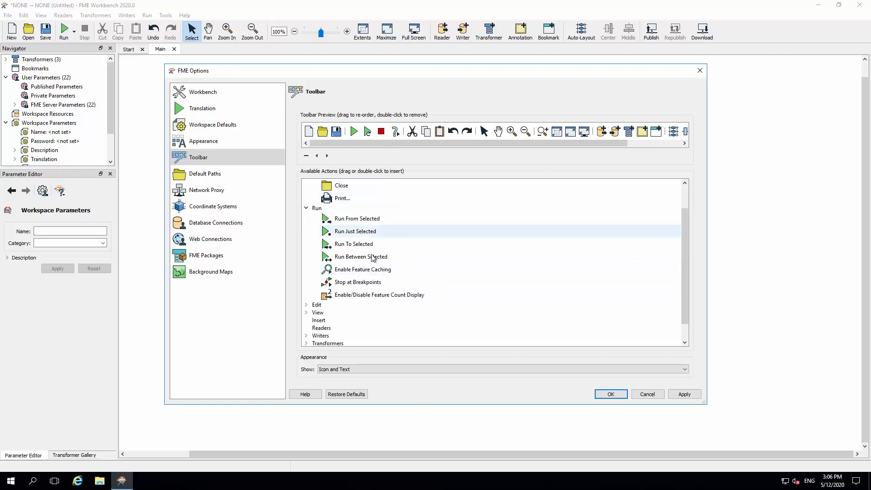
Add Enable Feature Caching, Stop at Breakpoints and Enable/Disable Feature Count Display to the toolbar, following Prompt for User Parameters
{"action": "left_click_drag", "start_coordinate": [359, 269], "coordinate": [401, 134]}
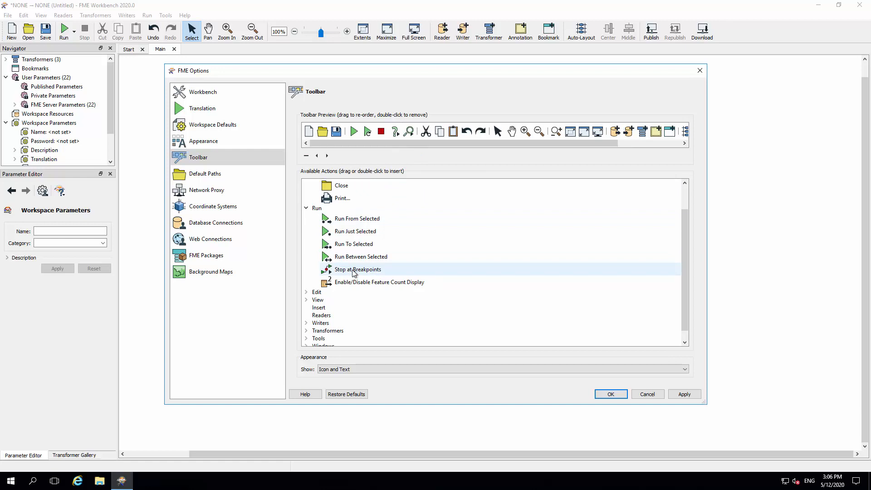
{"action": "mouse_move", "coordinate": [354, 272]}
{"action": "left_mouse_down"}
{"action": "mouse_move", "coordinate": [437, 171]}
{"action": "mouse_move", "coordinate": [442, 136]}
{"action": "mouse_move", "coordinate": [410, 141]}
{"action": "mouse_move", "coordinate": [428, 131]}
{"action": "mouse_move", "coordinate": [415, 134]}
{"action": "mouse_move", "coordinate": [416, 306]}
{"action": "mouse_move", "coordinate": [362, 272]}
{"action": "left_mouse_up"}
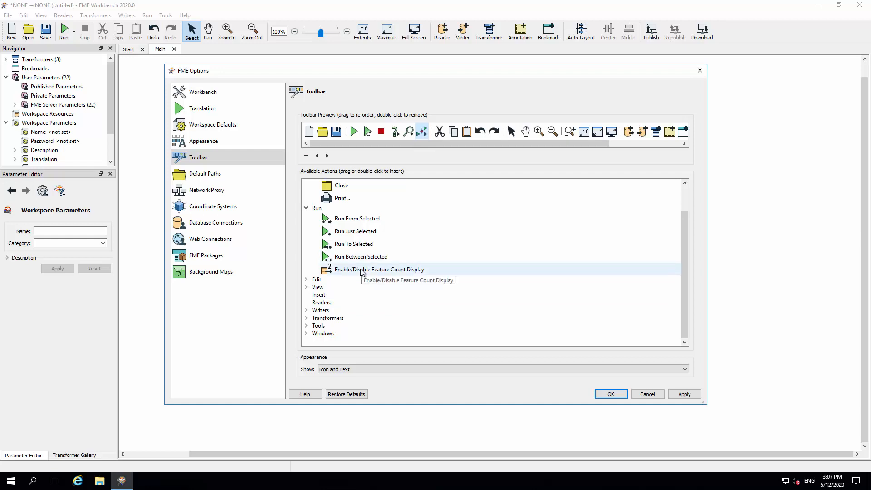
{"action": "mouse_move", "coordinate": [362, 272]}
{"action": "left_mouse_down"}
{"action": "mouse_move", "coordinate": [611, 153]}
{"action": "mouse_move", "coordinate": [387, 153]}
{"action": "mouse_move", "coordinate": [359, 133]}
{"action": "mouse_move", "coordinate": [437, 136]}
{"action": "left_mouse_up"}
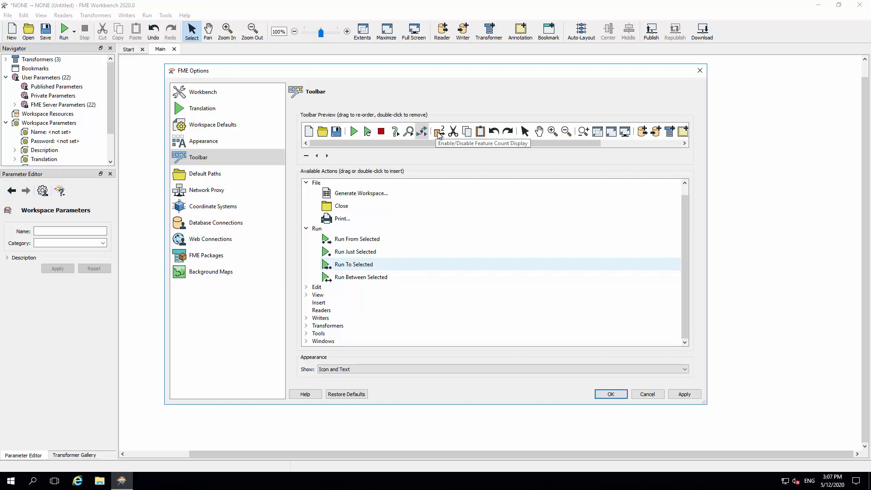
Collapse the Run and File action groups and examine the toolbar actions available under Edit and View
{"action": "left_click", "coordinate": [306, 228]}
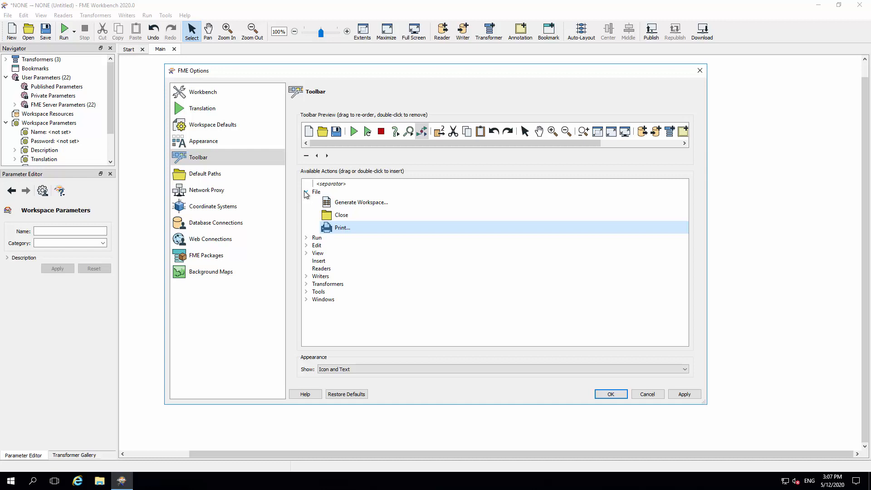
{"action": "left_click", "coordinate": [306, 192]}
{"action": "left_click", "coordinate": [306, 207]}
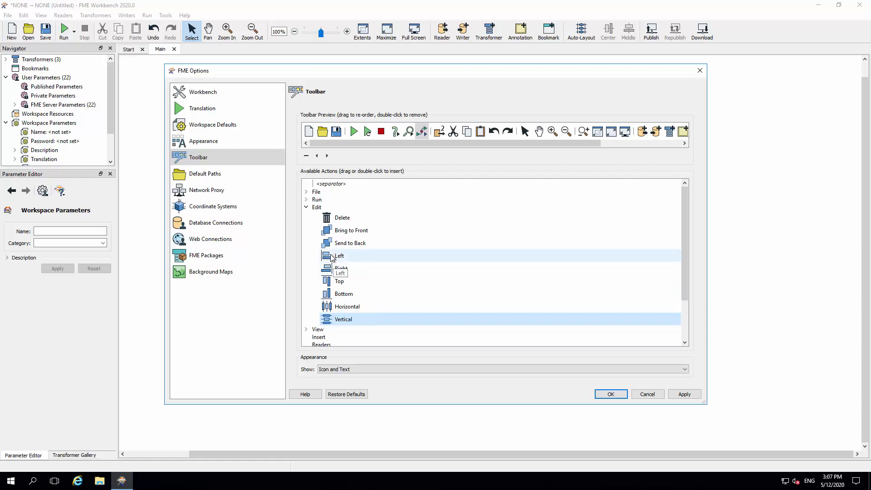
{"action": "left_click", "coordinate": [306, 208]}
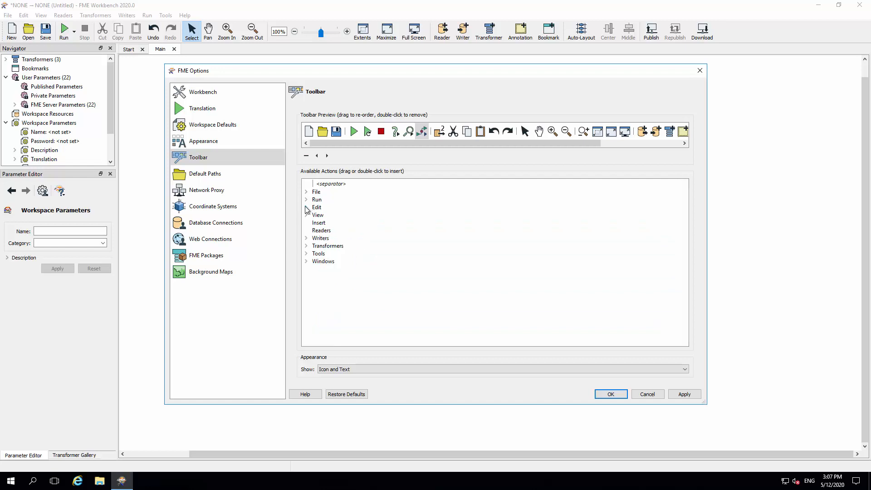
{"action": "left_click", "coordinate": [306, 216]}
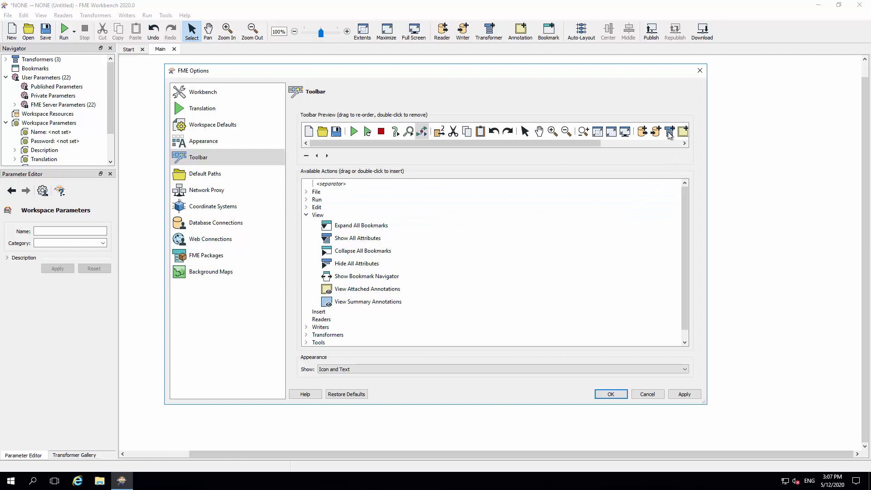
Remove the Add Transformer action from the toolbar preview by returning it to the available actions
{"action": "left_click", "coordinate": [307, 215]}
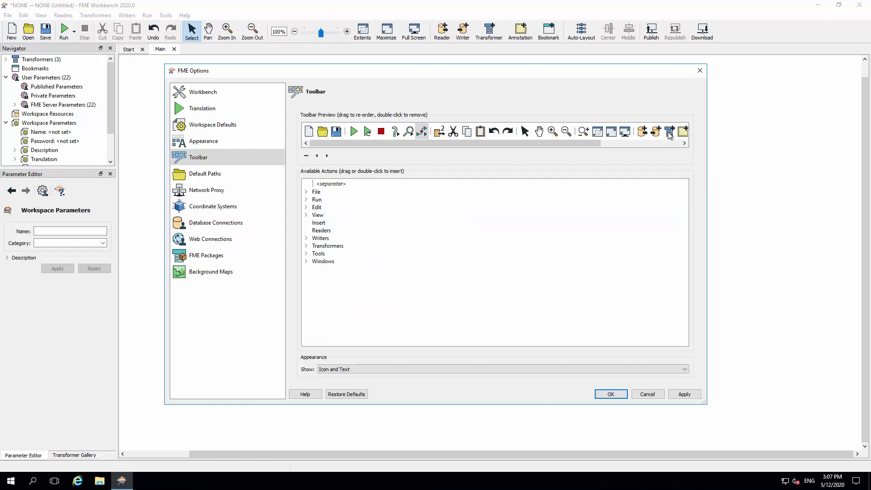
{"action": "left_click_drag", "start_coordinate": [670, 134], "coordinate": [330, 227]}
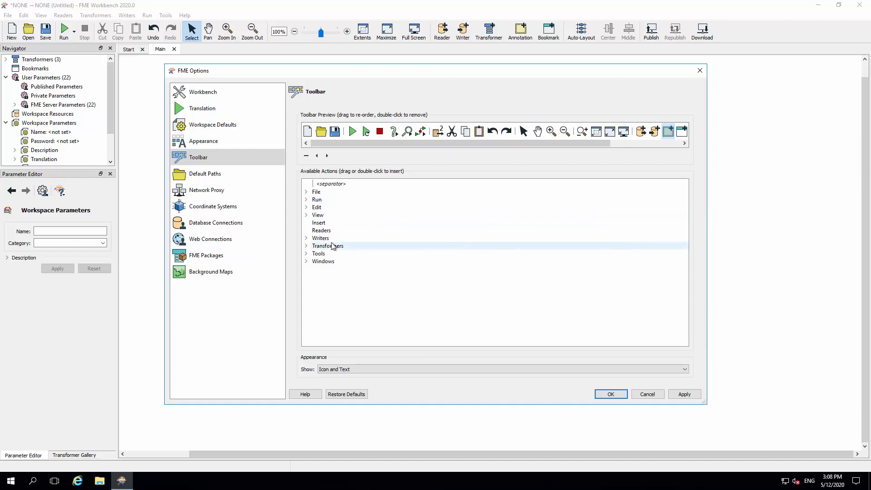
{"action": "left_click_drag", "start_coordinate": [455, 143], "coordinate": [540, 141]}
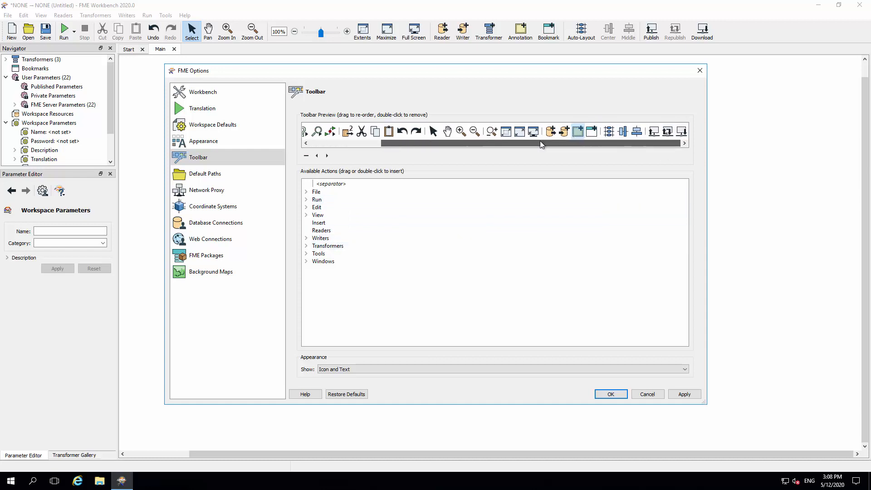
Examine the toolbar actions available in the Writers, Transformers, Tools and Windows groups
{"action": "left_click", "coordinate": [306, 238]}
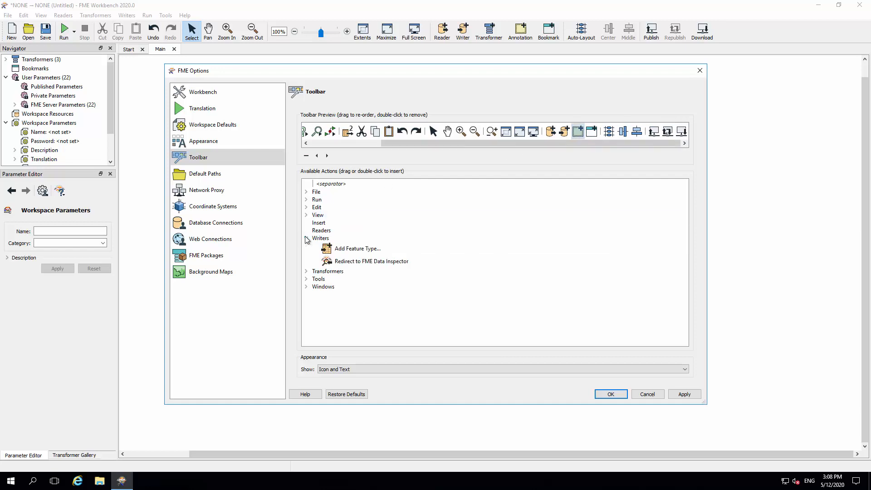
{"action": "left_click", "coordinate": [306, 238]}
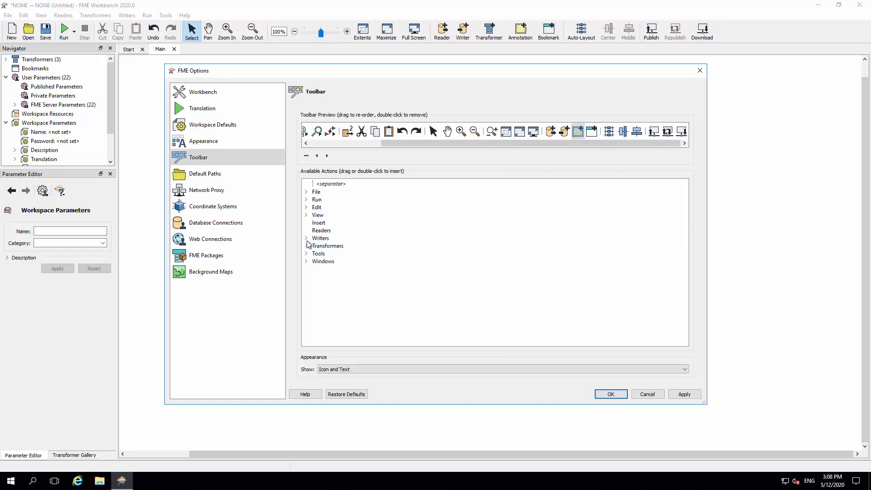
{"action": "left_click", "coordinate": [307, 247]}
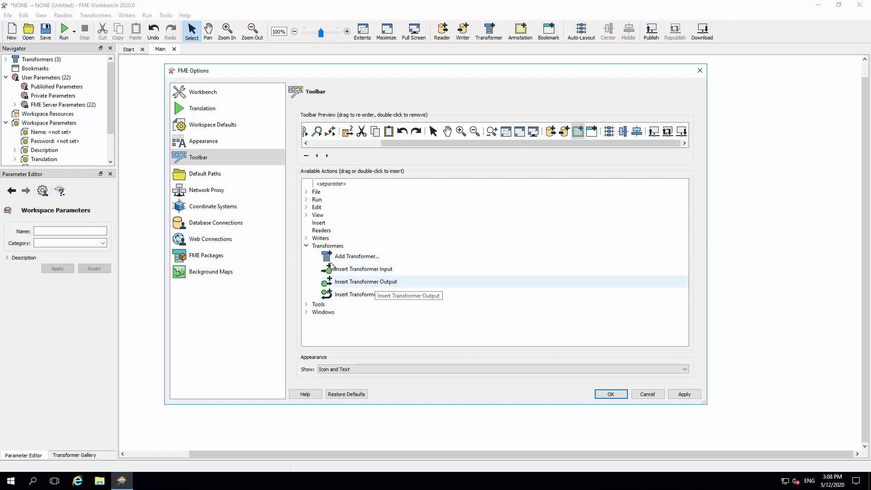
{"action": "left_click", "coordinate": [307, 246]}
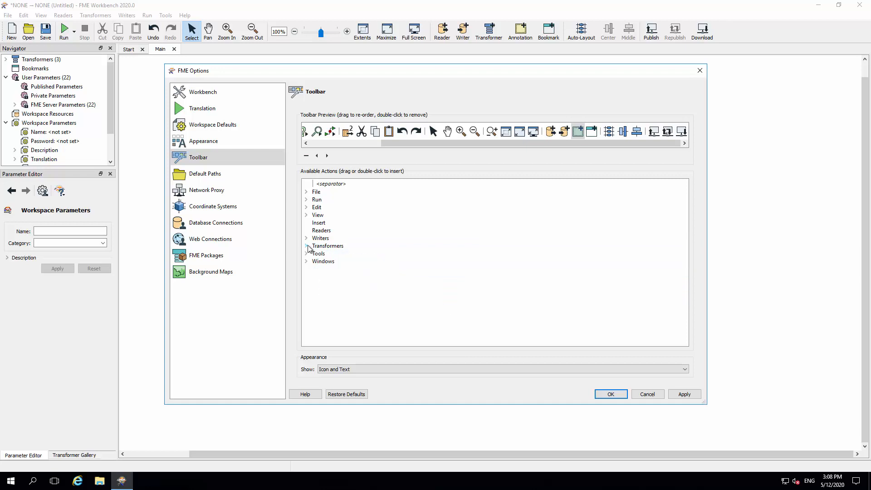
{"action": "left_click", "coordinate": [306, 254]}
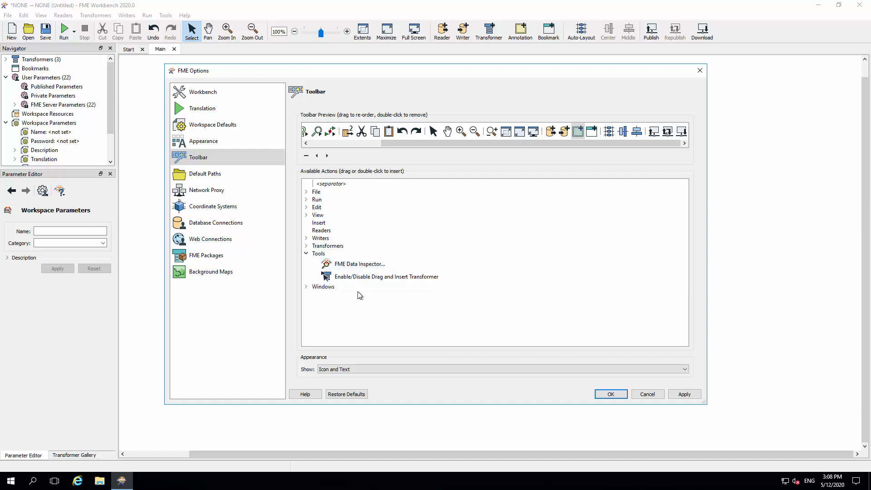
{"action": "left_click", "coordinate": [306, 287]}
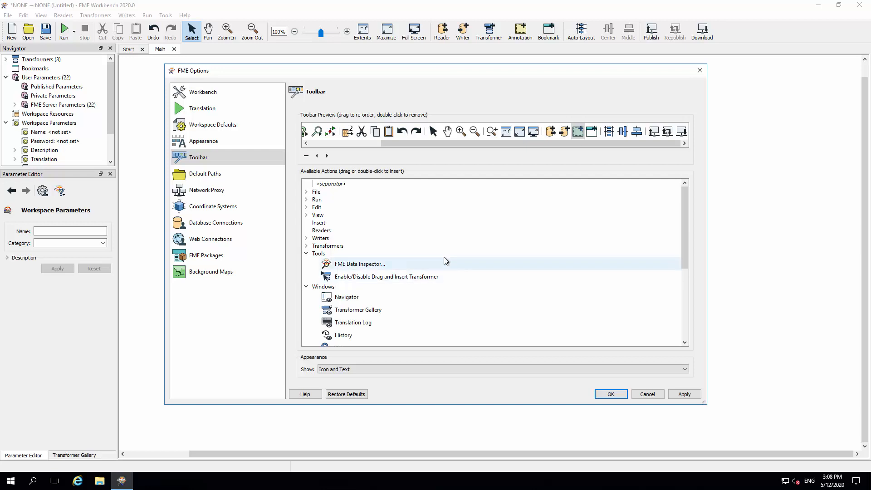
{"action": "scroll", "coordinate": [445, 259], "scroll_direction": "down", "scroll_amount": 3}
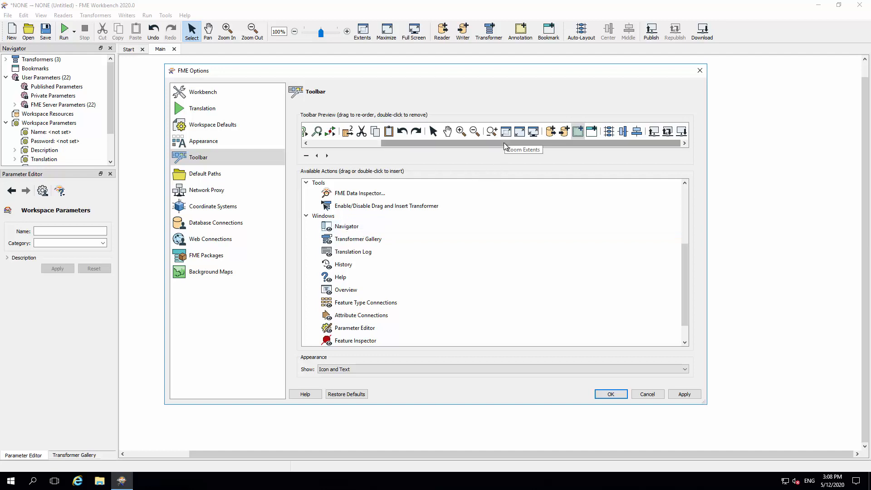
{"action": "left_click", "coordinate": [306, 182]}
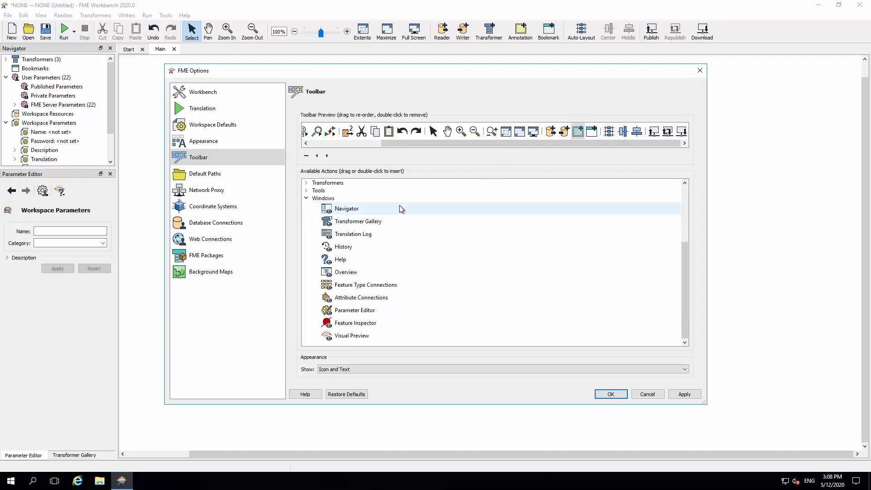
Append a separator and the Navigator, Transformer Gallery and Help window actions to the end of the toolbar, and collapse the Windows group
{"action": "scroll", "coordinate": [399, 205], "scroll_direction": "up", "scroll_amount": 3}
{"action": "left_click_drag", "start_coordinate": [317, 183], "coordinate": [684, 138]}
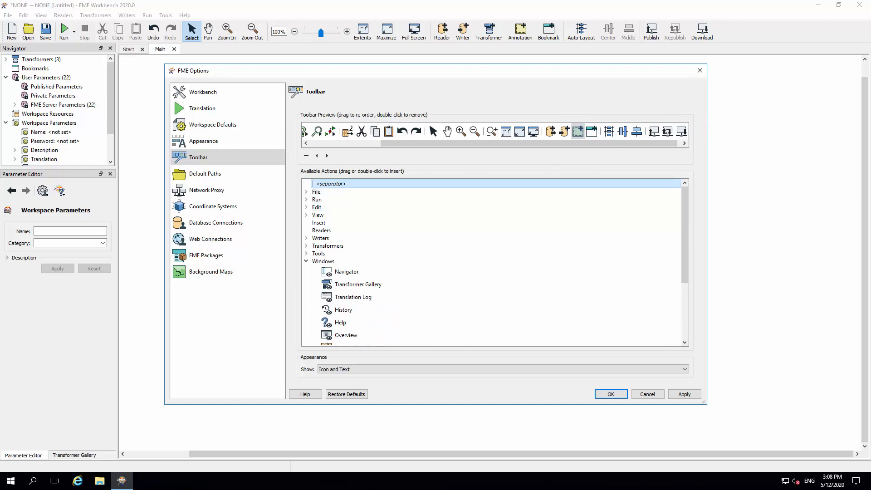
{"action": "left_click", "coordinate": [685, 144]}
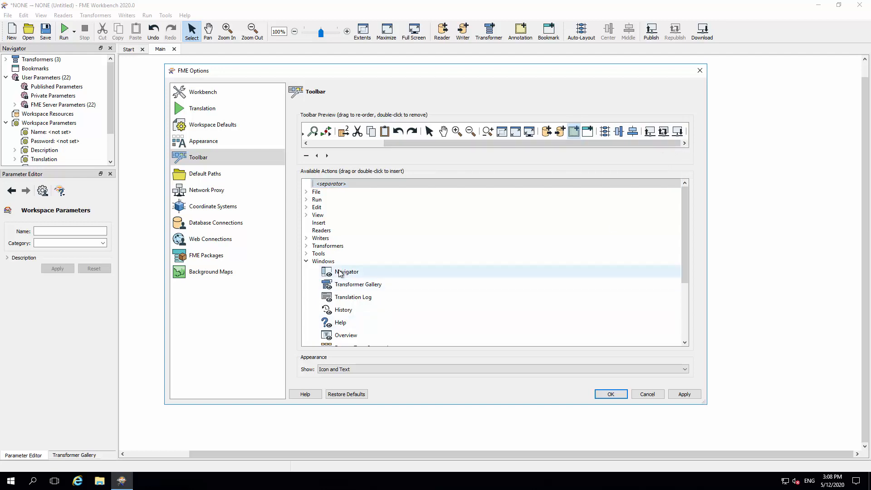
{"action": "left_click_drag", "start_coordinate": [347, 272], "coordinate": [684, 136]}
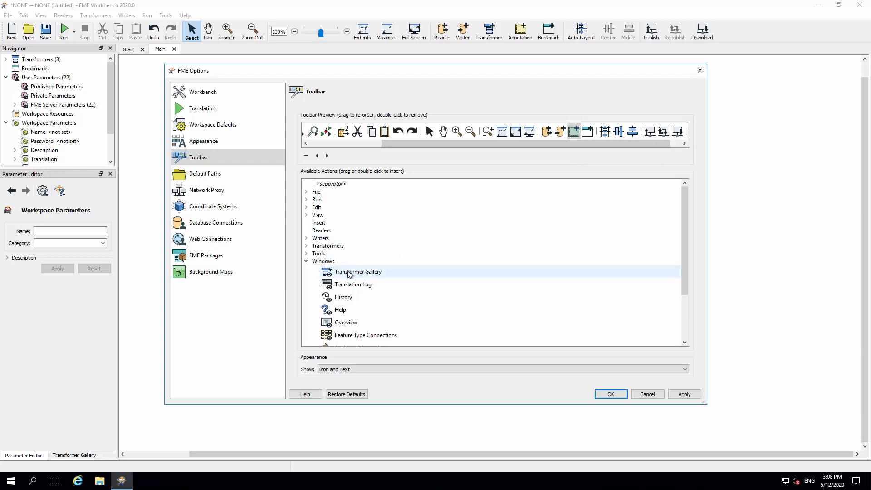
{"action": "left_click_drag", "start_coordinate": [359, 272], "coordinate": [688, 135]}
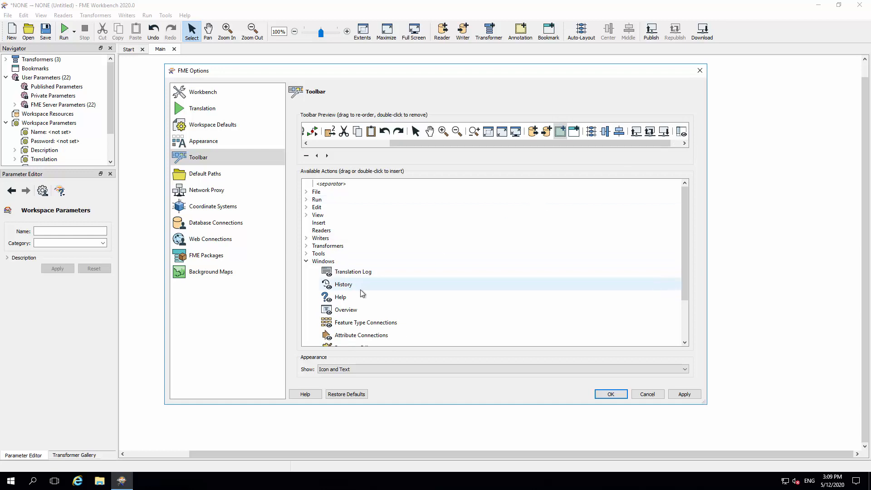
{"action": "left_click_drag", "start_coordinate": [335, 299], "coordinate": [688, 132]}
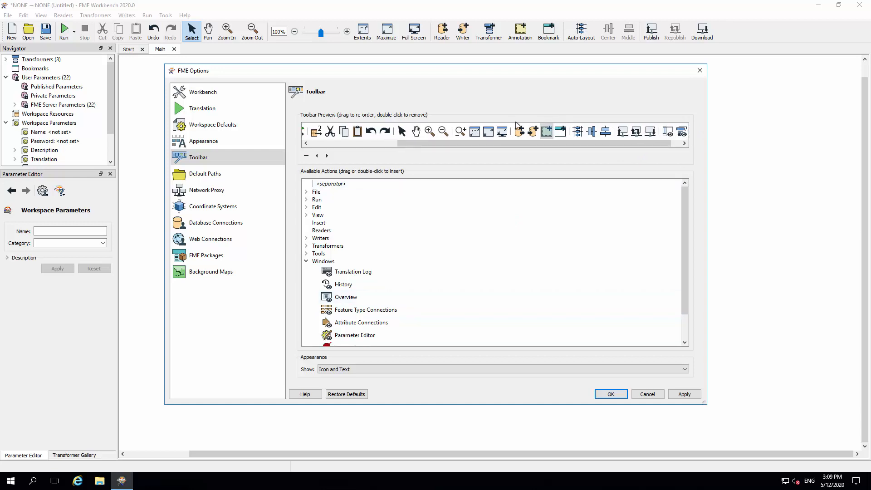
{"action": "left_click", "coordinate": [307, 261]}
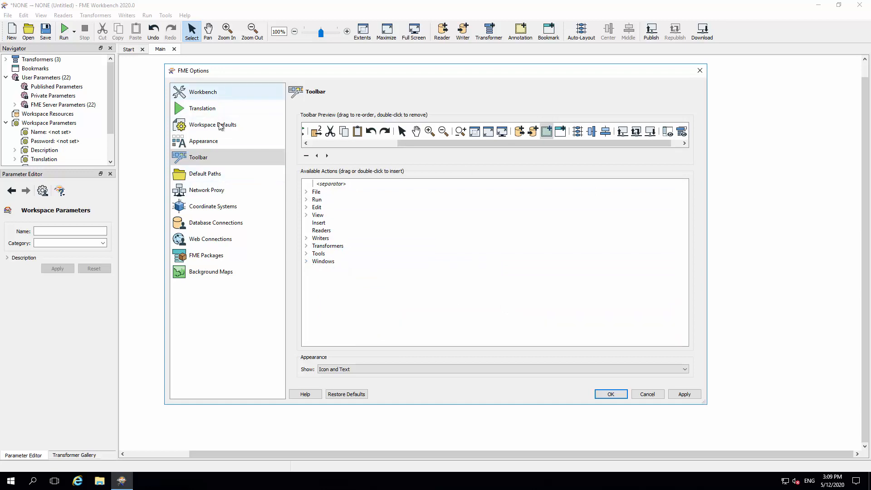
Save the toolbar customization while switching to the Workbench options page, and accept the FME Options
{"action": "left_click", "coordinate": [208, 90]}
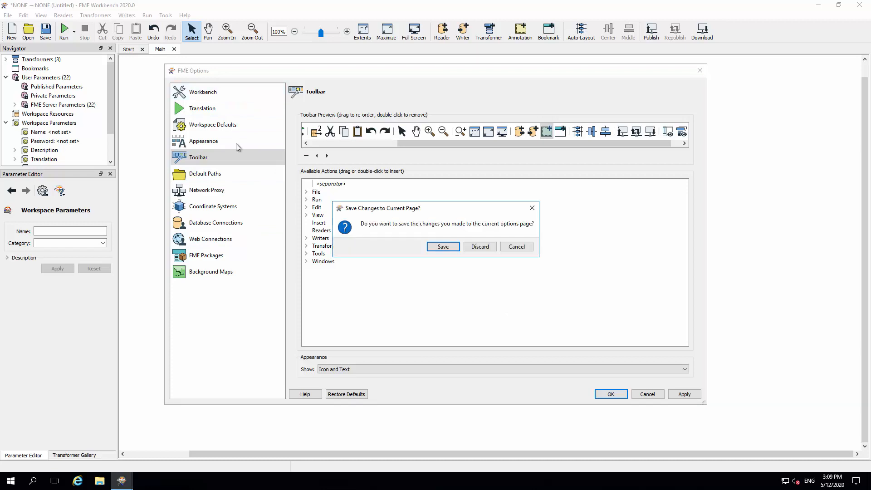
{"action": "left_click", "coordinate": [442, 246]}
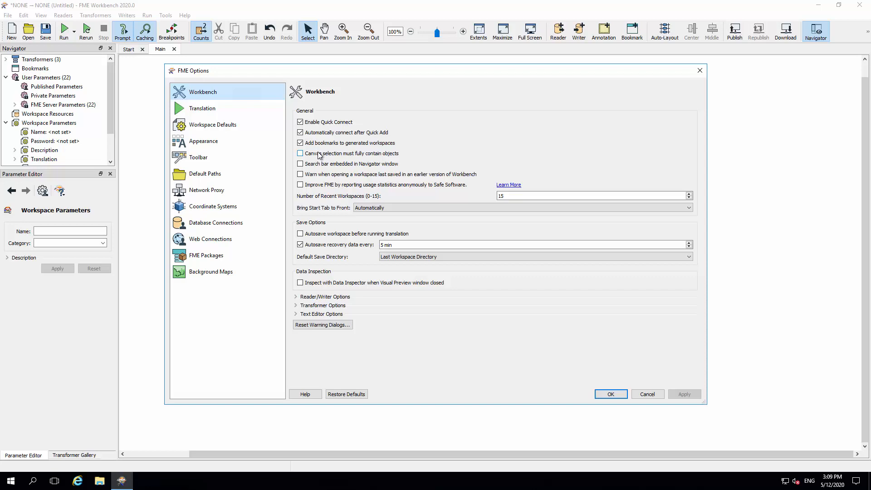
{"action": "left_click", "coordinate": [610, 394]}
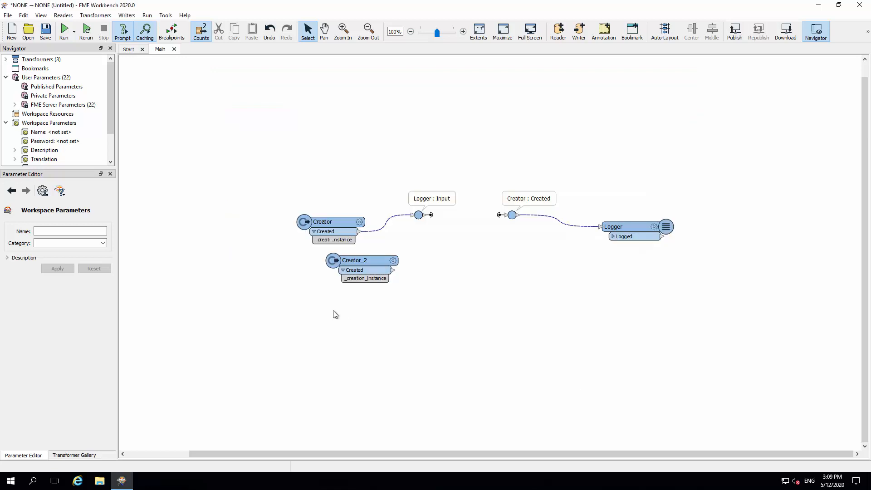
Enlarge the Navigator pane down to its Workspace Search entry, and hide and redisplay it with its new toggle action
{"action": "left_click_drag", "start_coordinate": [64, 169], "coordinate": [64, 246]}
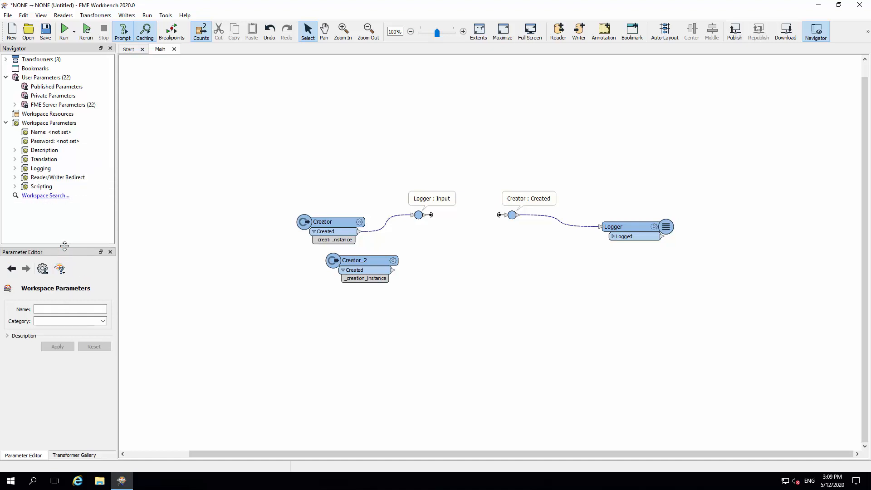
{"action": "left_click", "coordinate": [813, 36]}
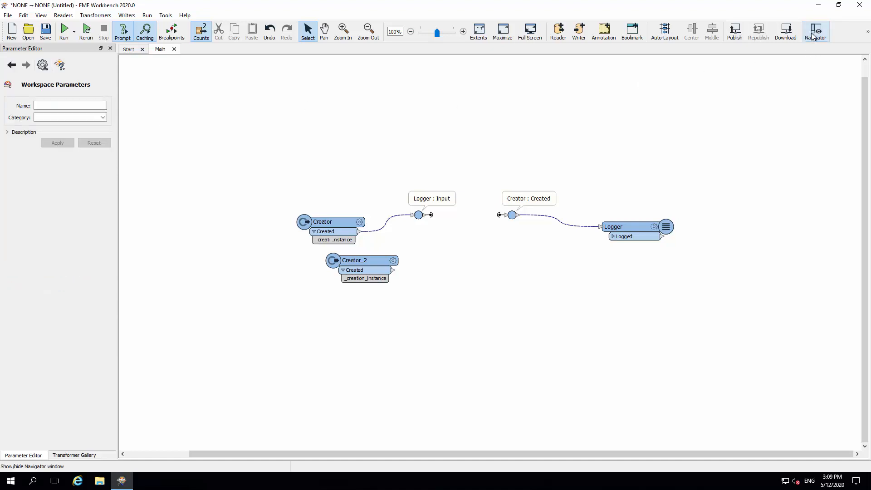
{"action": "left_click", "coordinate": [813, 36]}
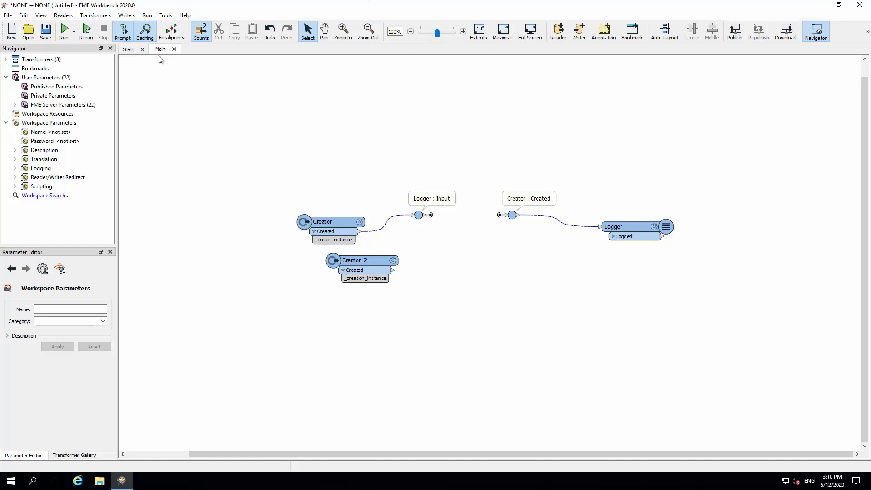
Turn off feature caching and the prompt for user parameters, and try the Rerun action on the entire workspace
{"action": "left_click", "coordinate": [145, 32]}
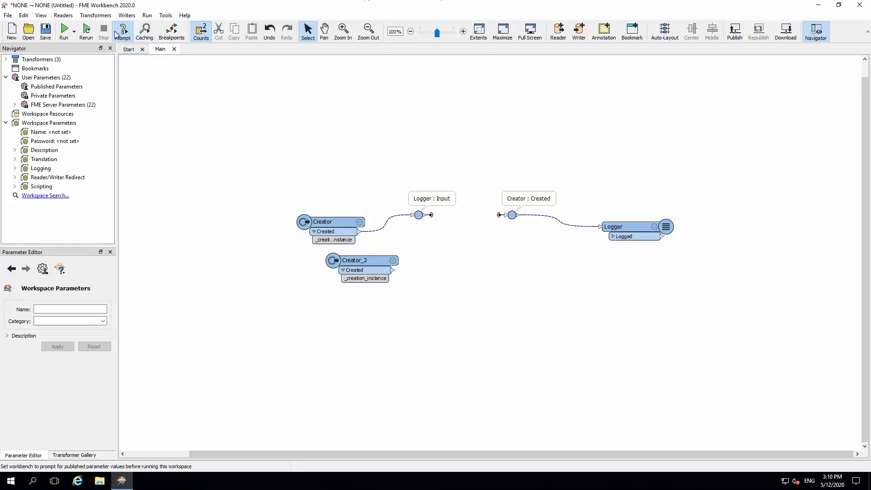
{"action": "left_click", "coordinate": [85, 33]}
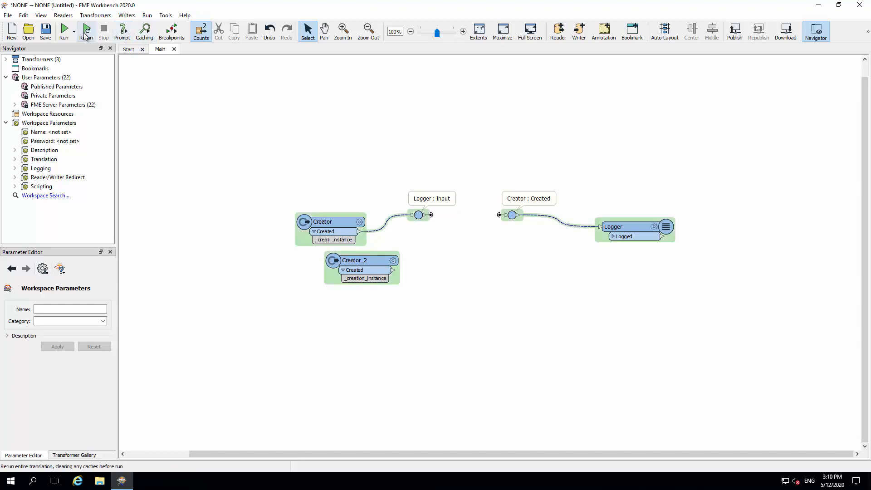